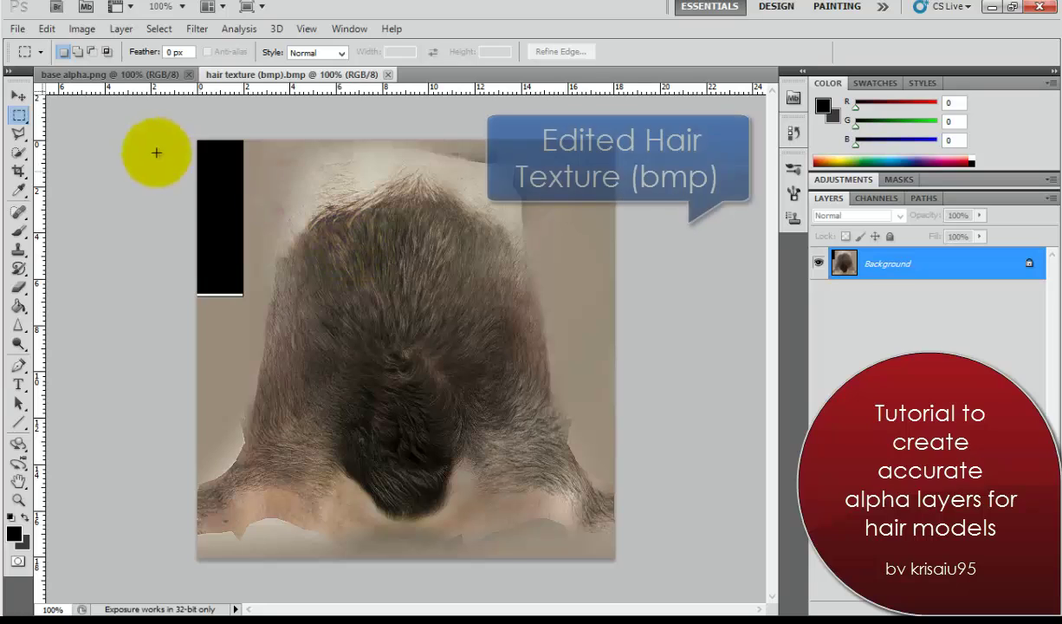
# Step: Resize base alpha.png from 256x256 to 512x512 pixels in Image Size
pyautogui.click(107, 74)
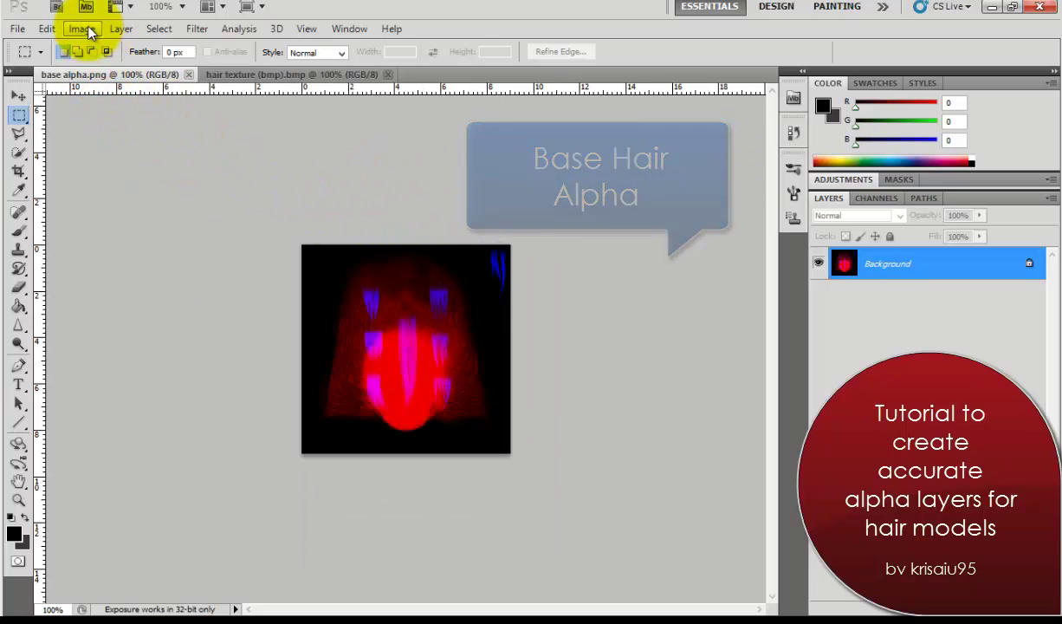
pyautogui.click(82, 29)
pyautogui.click(134, 146)
pyautogui.write('512')
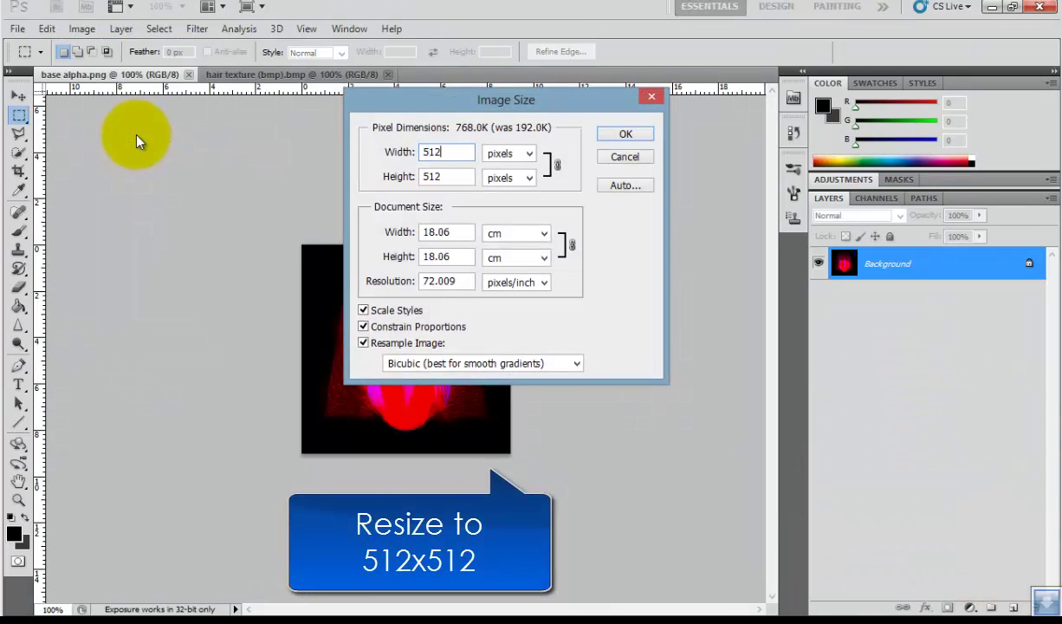
pyautogui.press('Return')
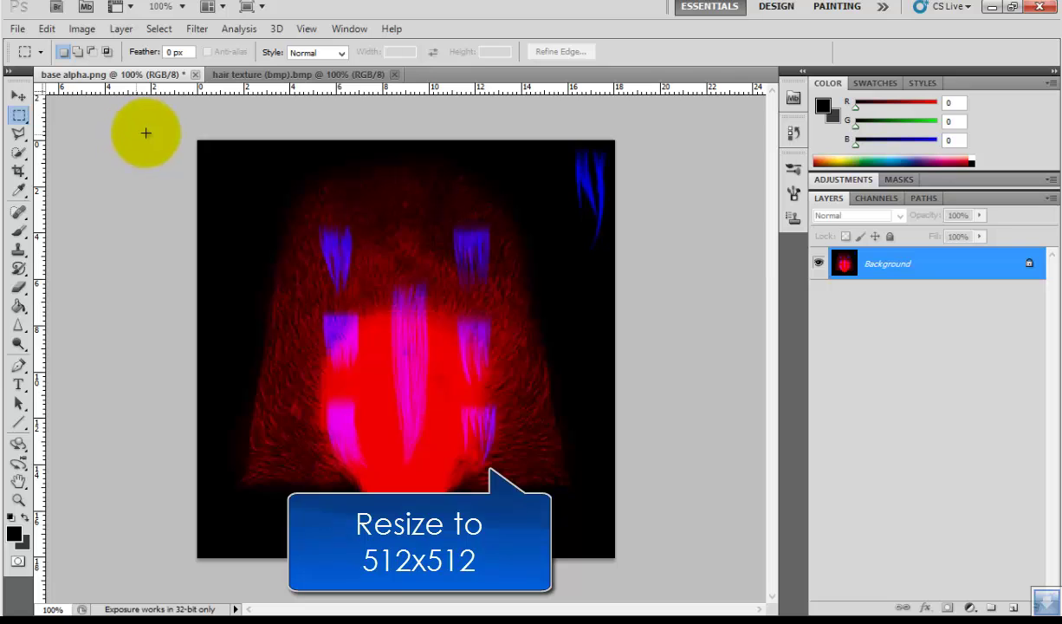
# Step: On the hair texture, make a Color Range selection of the dark hair at fuzziness 154
pyautogui.click(255, 75)
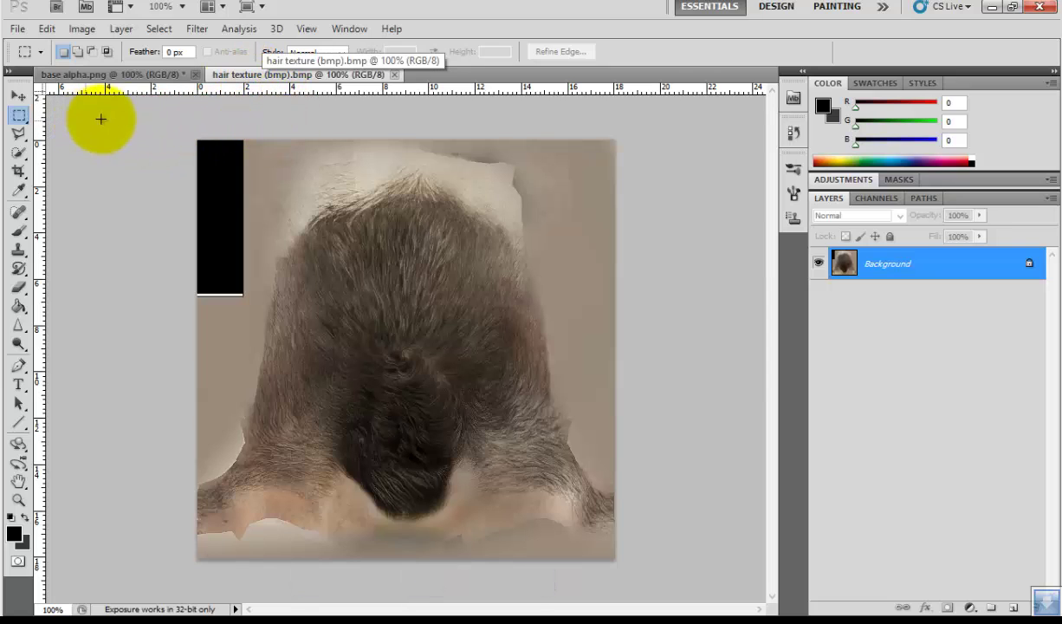
pyautogui.click(197, 30)
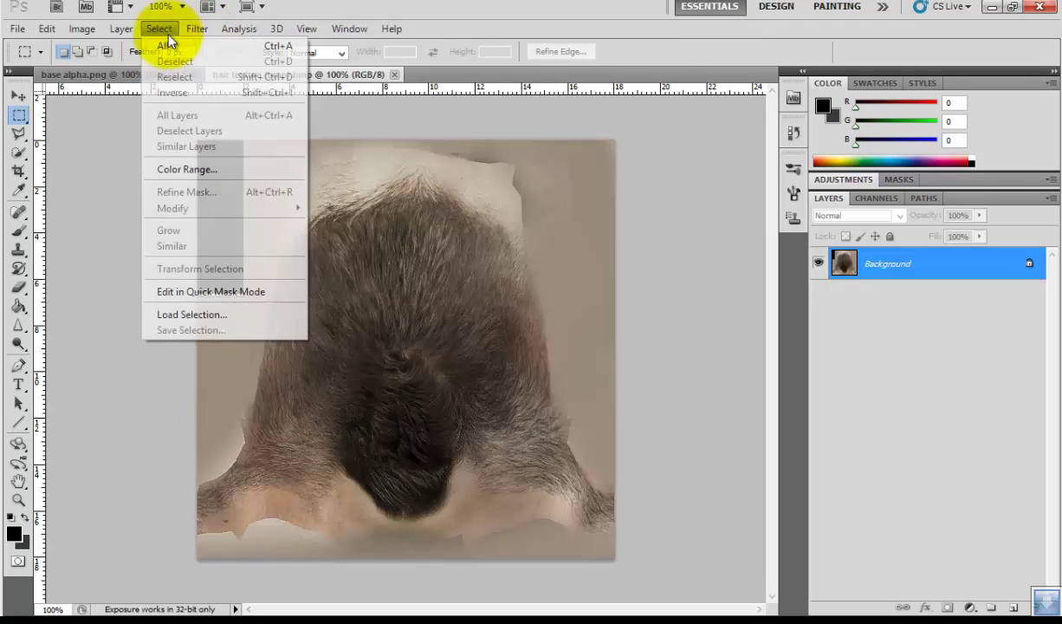
pyautogui.click(200, 170)
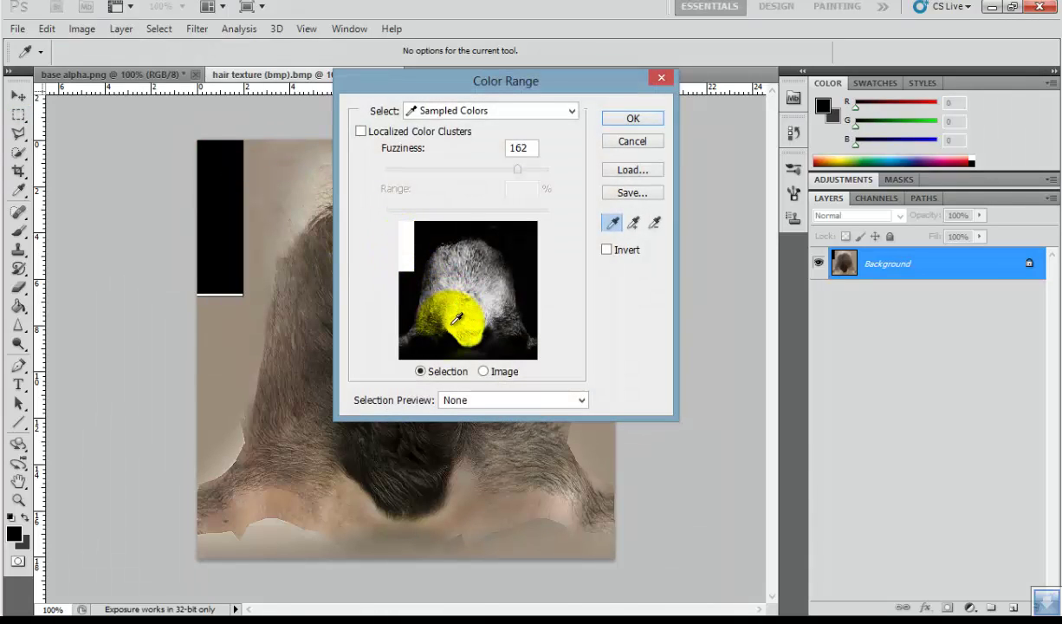
pyautogui.click(451, 323)
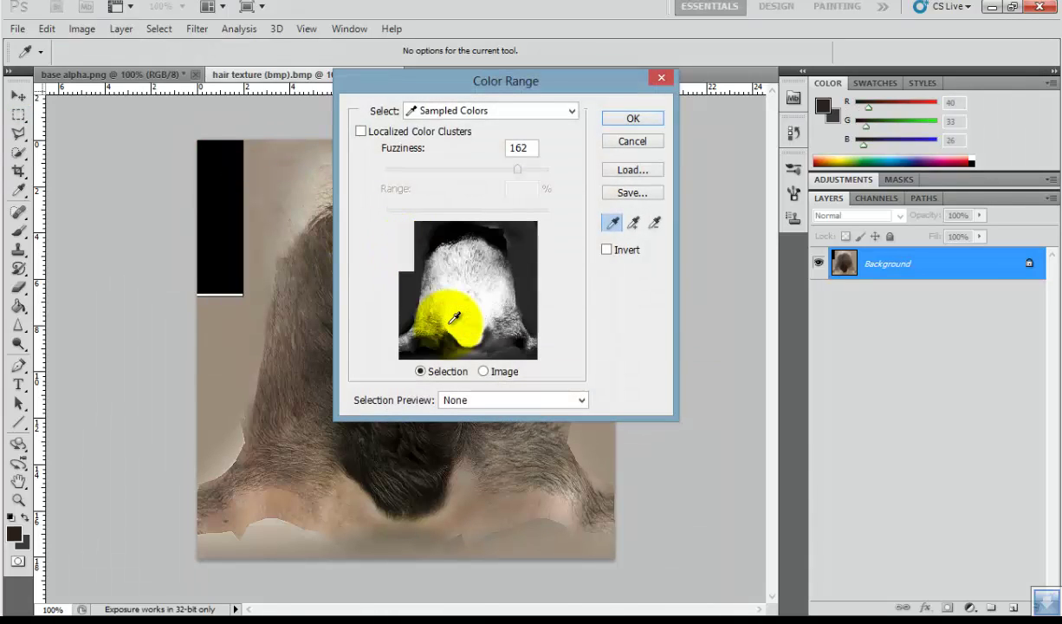
pyautogui.moveTo(459, 316); pyautogui.dragTo(467, 325)
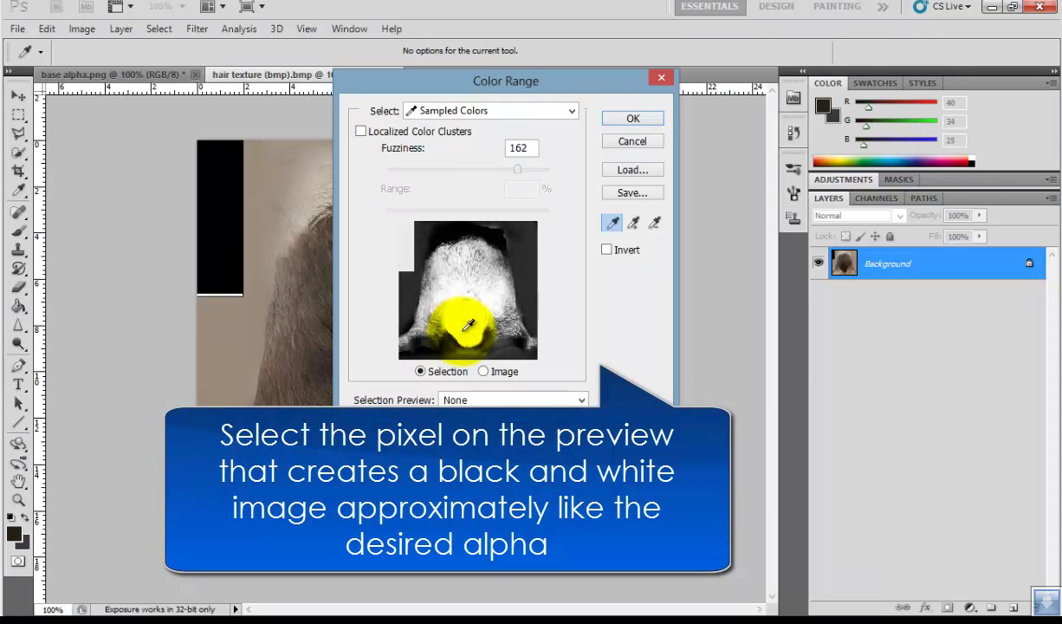
pyautogui.click(468, 325)
pyautogui.moveTo(517, 169); pyautogui.dragTo(512, 175)
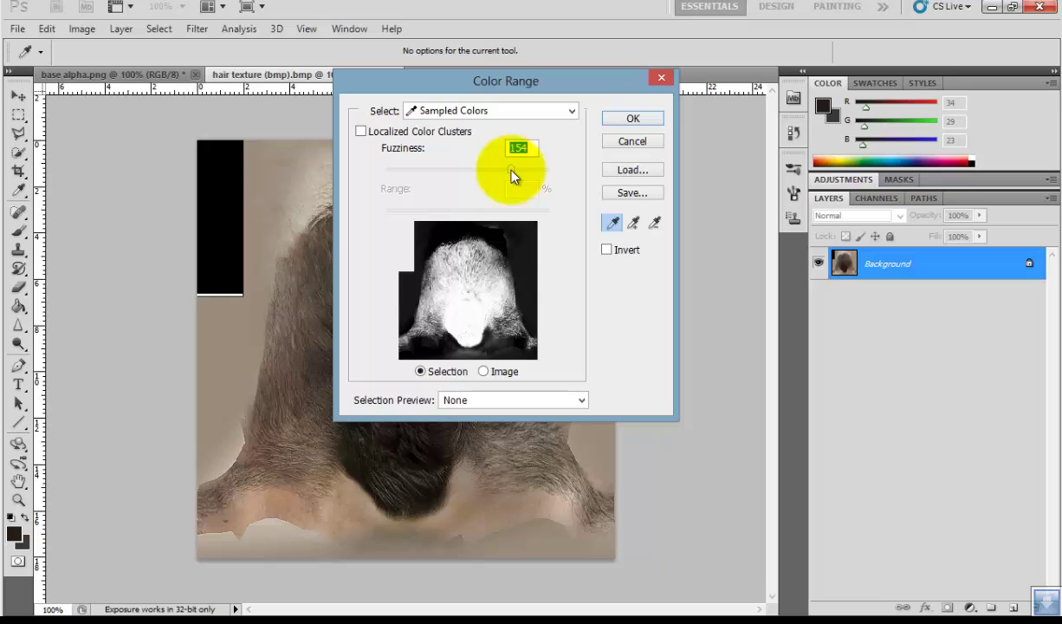
pyautogui.click(631, 121)
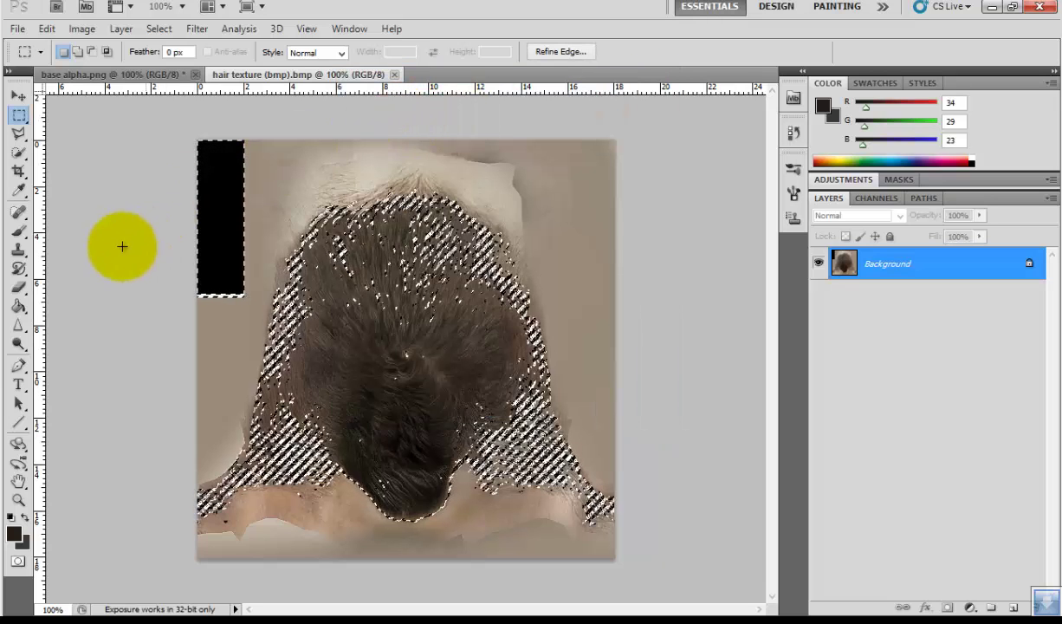
# Step: Set the foreground colour to white (ffffff) and choose a soft round brush
pyautogui.click(20, 230)
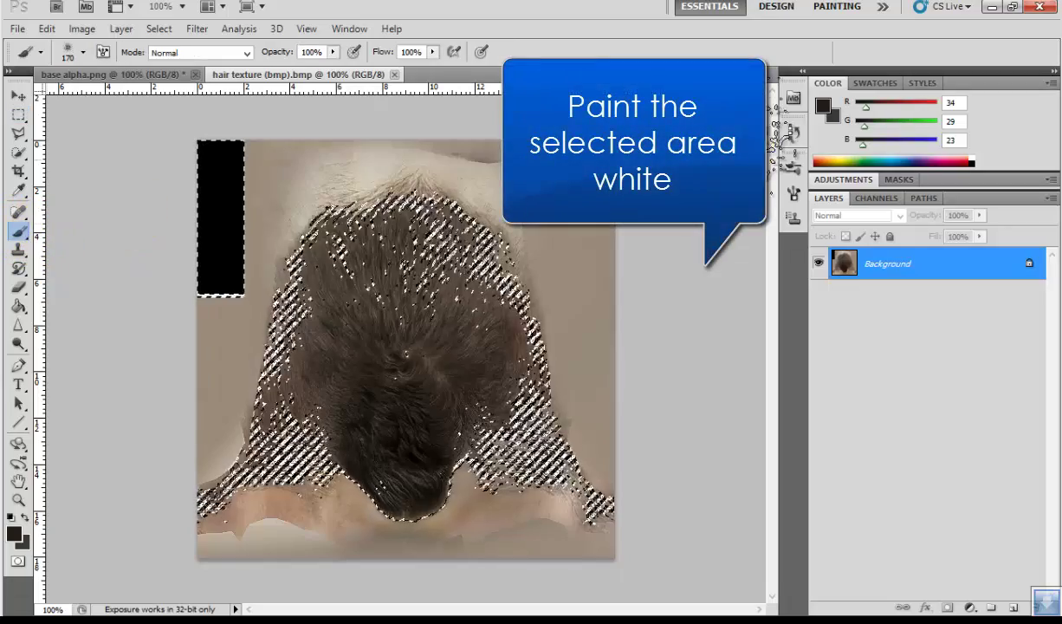
pyautogui.click(823, 105)
pyautogui.click(609, 42)
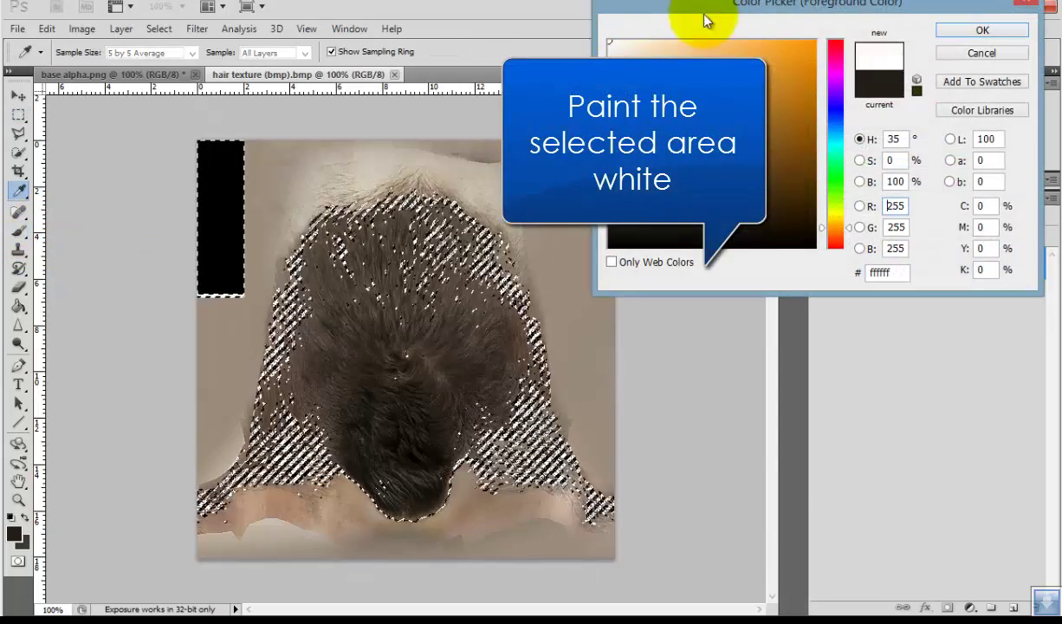
pyautogui.press('Return')
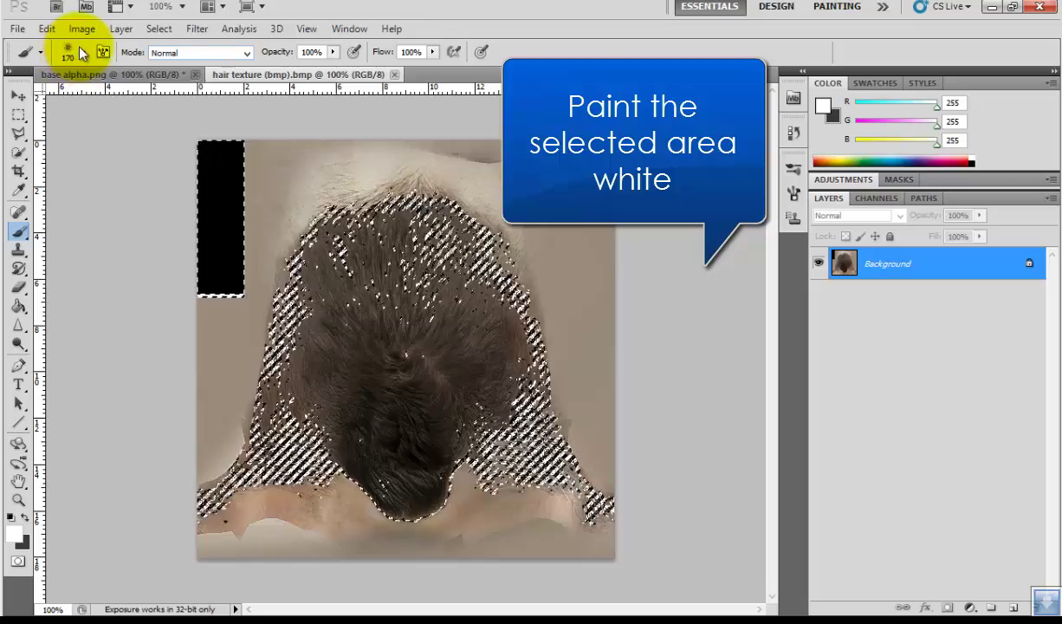
pyautogui.click(79, 52)
pyautogui.click(35, 160)
pyautogui.click(83, 55)
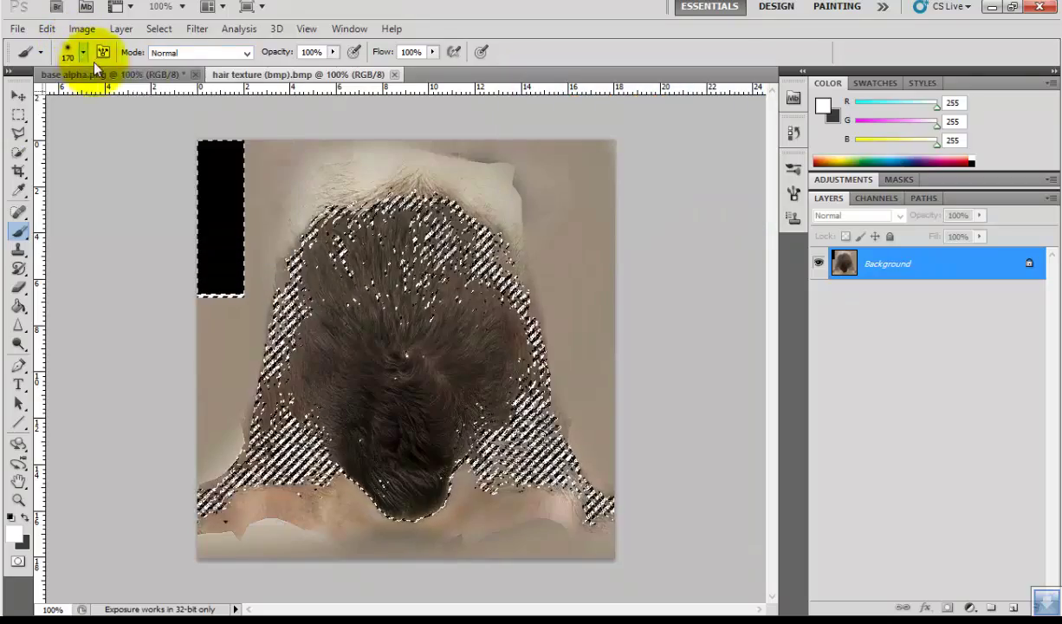
# Step: Paint the top-left black rectangle and the selected hair strands white with a 170 px brush
pyautogui.moveTo(208, 121); pyautogui.dragTo(216, 286)
pyautogui.moveTo(316, 226)
pyautogui.mouseDown()
pyautogui.moveTo(292, 372)
pyautogui.moveTo(320, 592)
pyautogui.mouseUp()
pyautogui.moveTo(344, 94); pyautogui.dragTo(367, 605)
pyautogui.moveTo(421, 89)
pyautogui.mouseDown()
pyautogui.moveTo(438, 438)
pyautogui.moveTo(467, 554)
pyautogui.mouseUp()
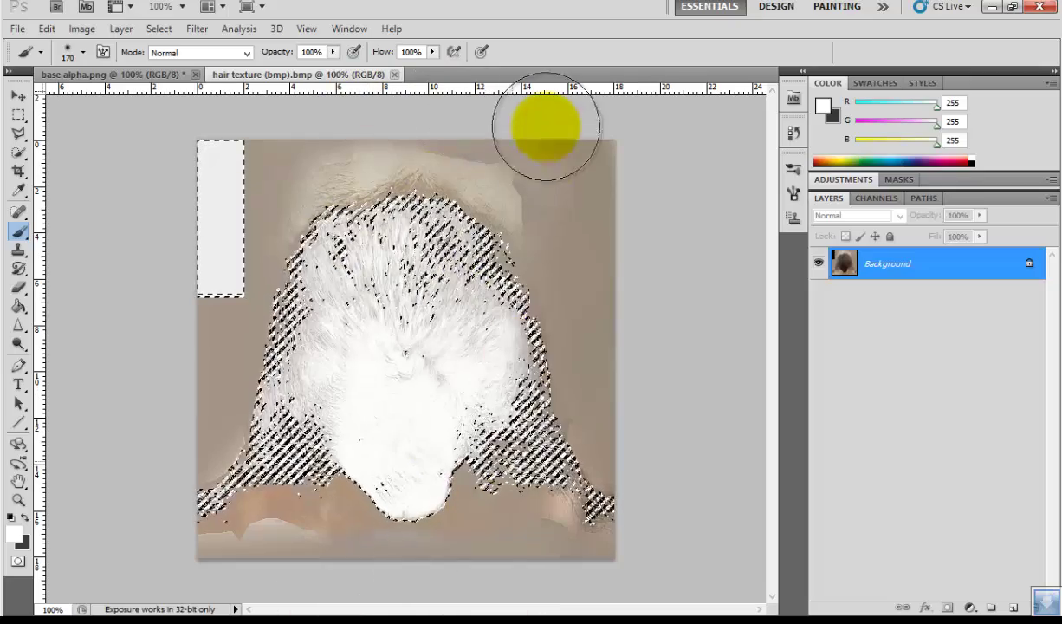
pyautogui.moveTo(545, 126); pyautogui.dragTo(550, 606)
pyautogui.moveTo(604, 189); pyautogui.dragTo(475, 606)
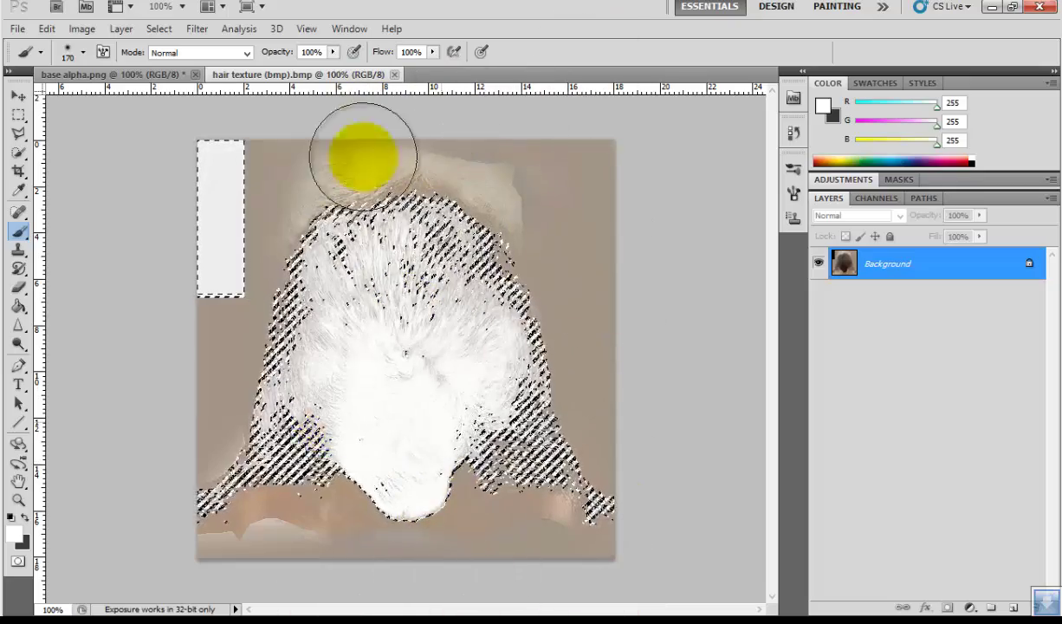
pyautogui.click(17, 116)
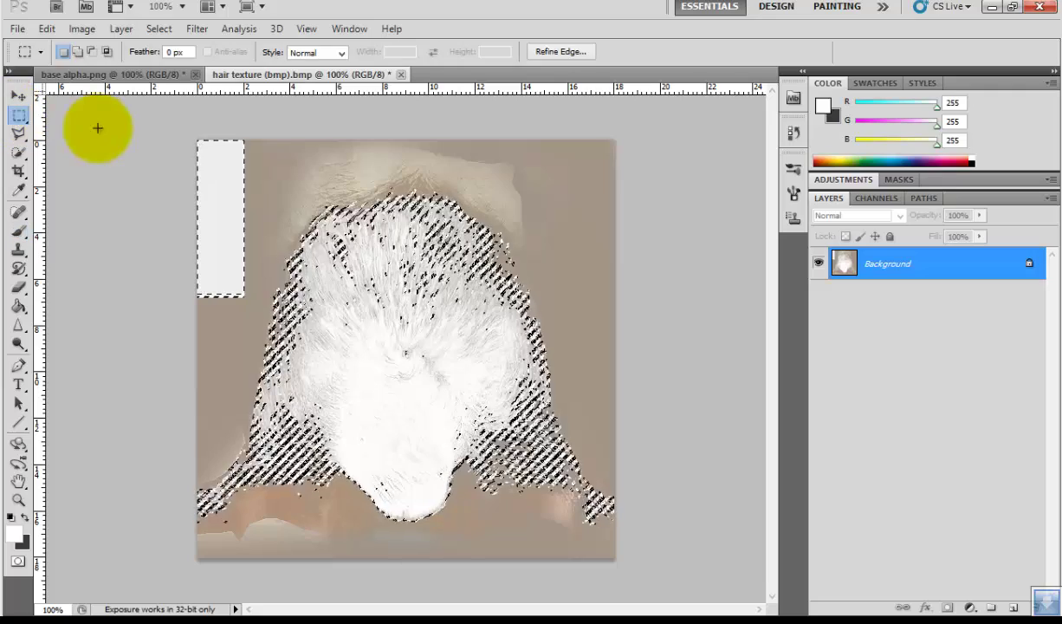
# Step: In base alpha.png, select the entire Red channel and copy it
pyautogui.click(124, 78)
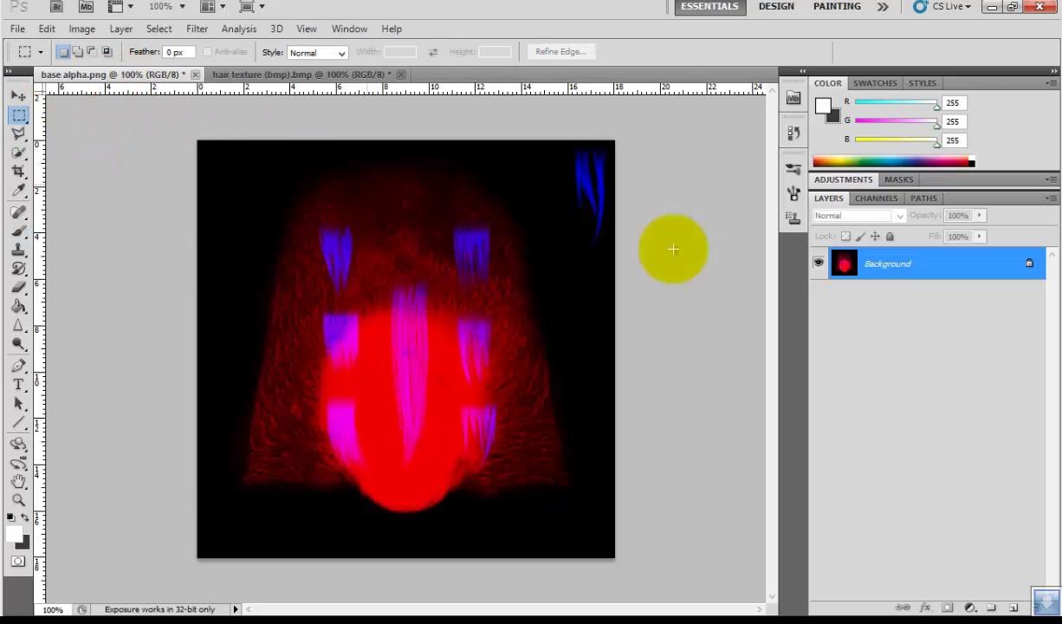
pyautogui.click(876, 198)
pyautogui.click(864, 251)
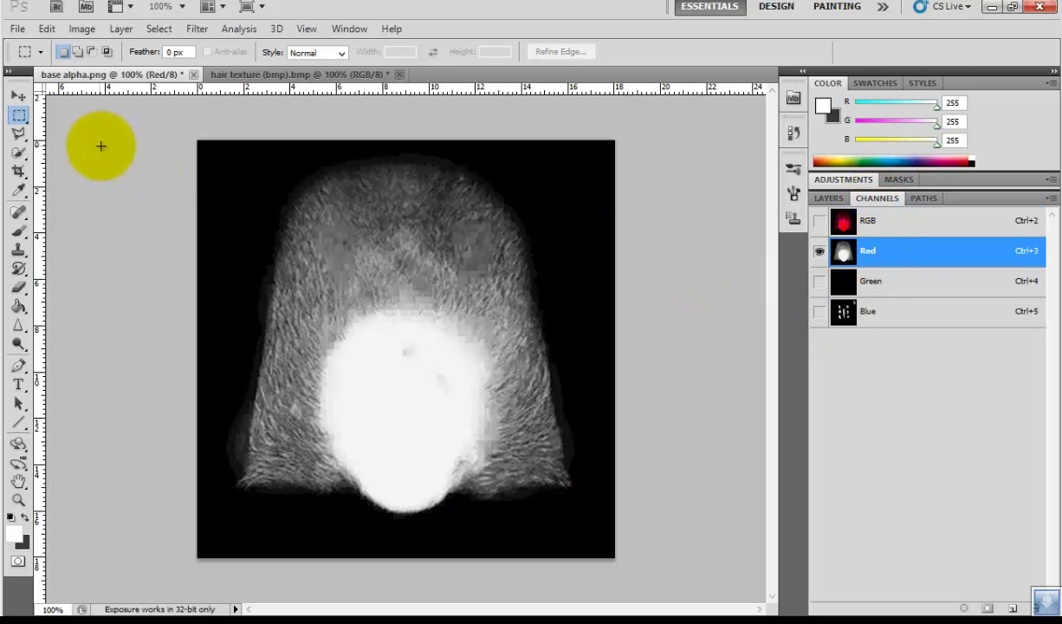
pyautogui.hotkey('ctrl', 'a')
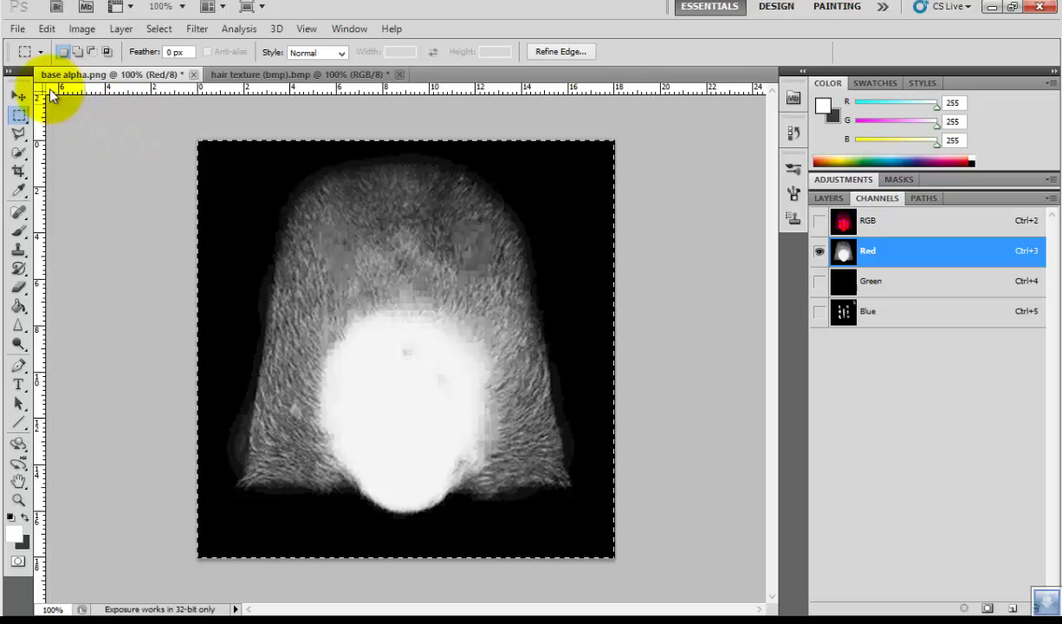
pyautogui.click(22, 35)
pyautogui.press('Escape')
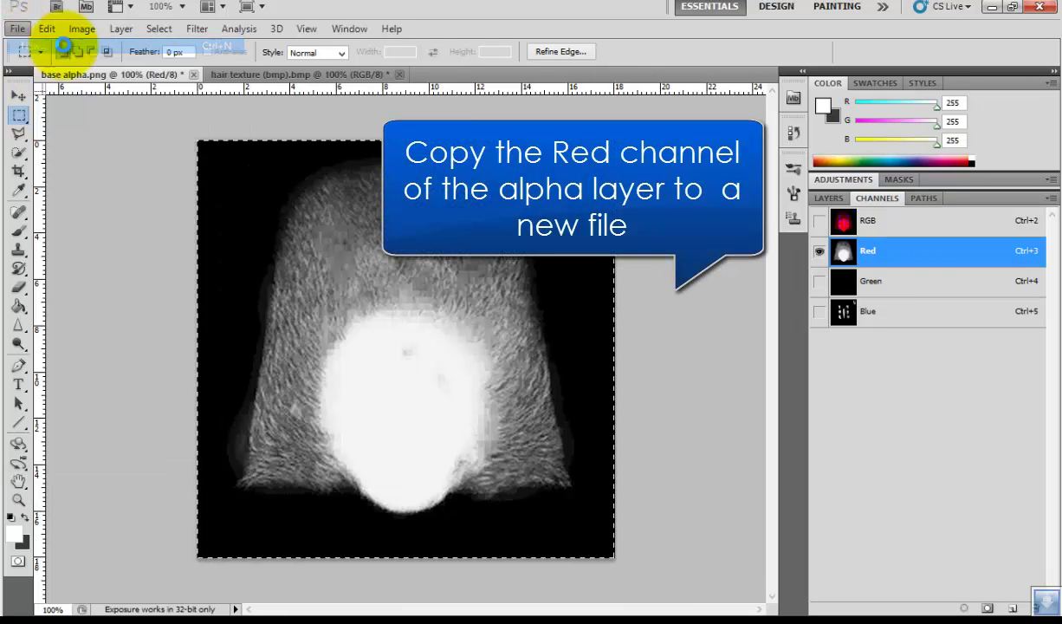
# Step: Paste the Red channel into a new clipboard-sized document and flatten the image
pyautogui.hotkey('ctrl', 'n')
pyautogui.press('Return')
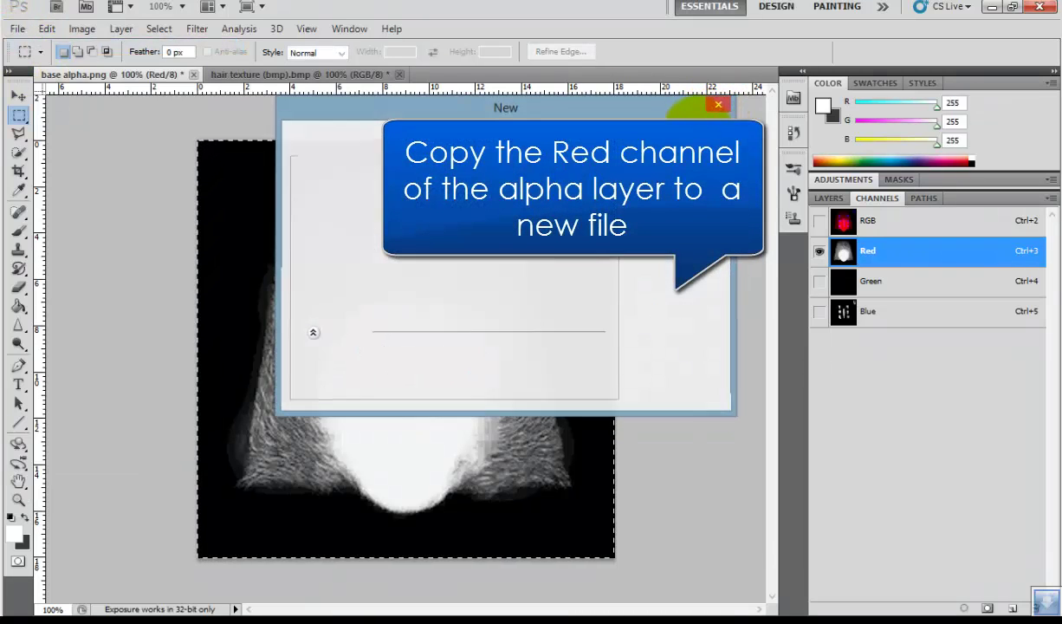
pyautogui.hotkey('ctrl', 'v')
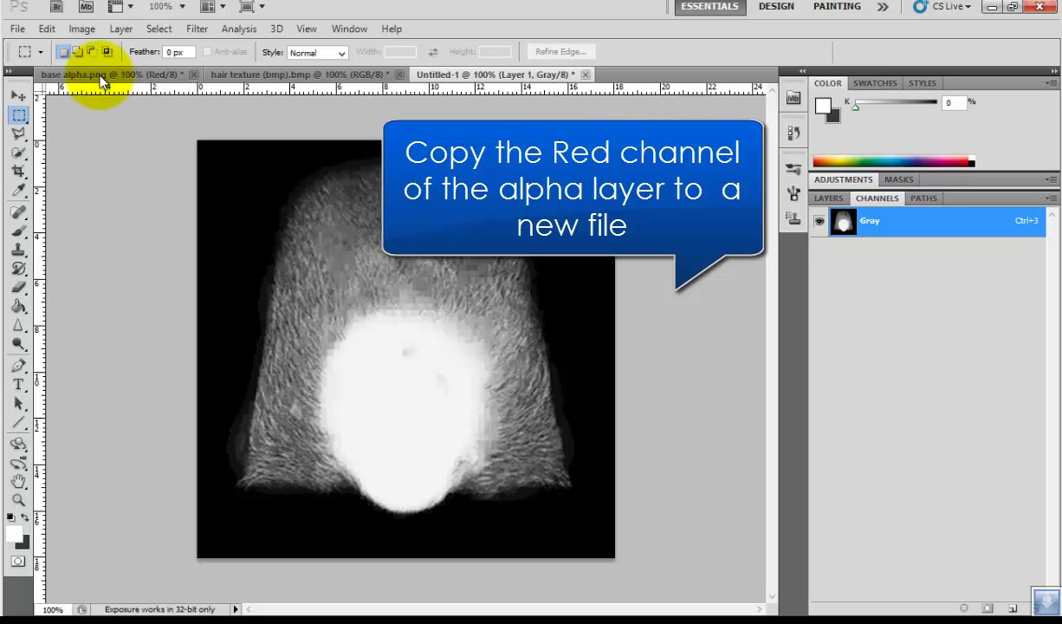
pyautogui.click(86, 29)
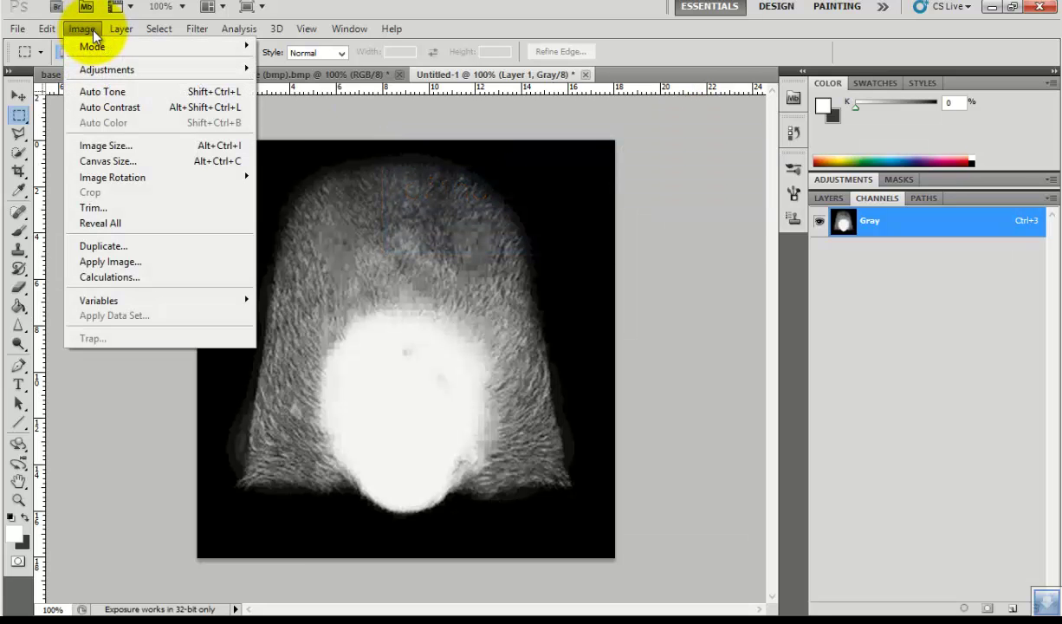
pyautogui.click(172, 547)
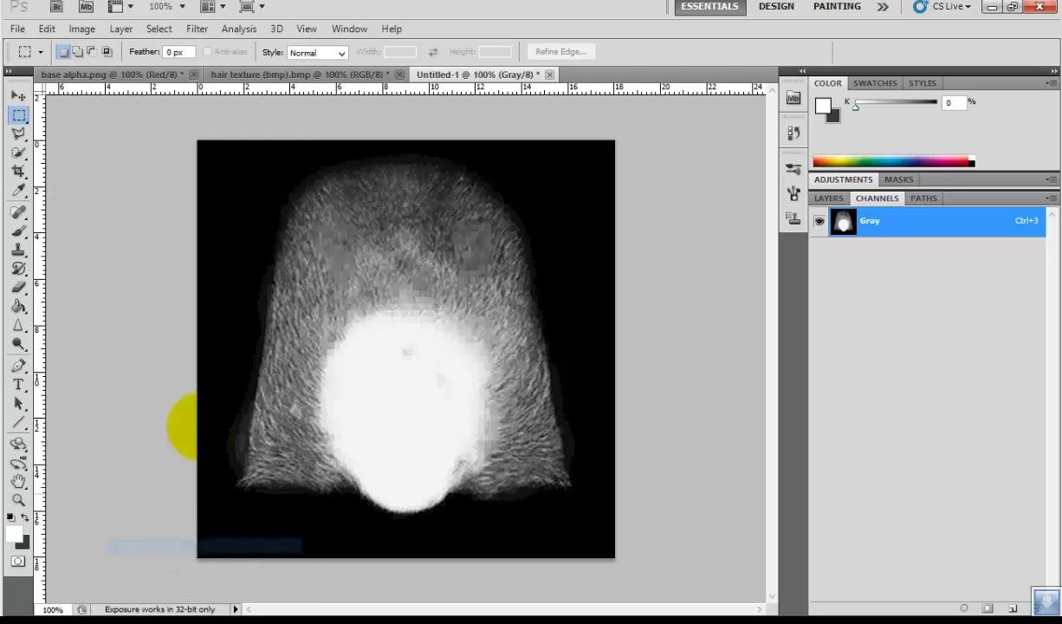
# Step: Paste the whitened hair texture into Untitled-1 as Layer 1 above the Red-channel background
pyautogui.click(267, 75)
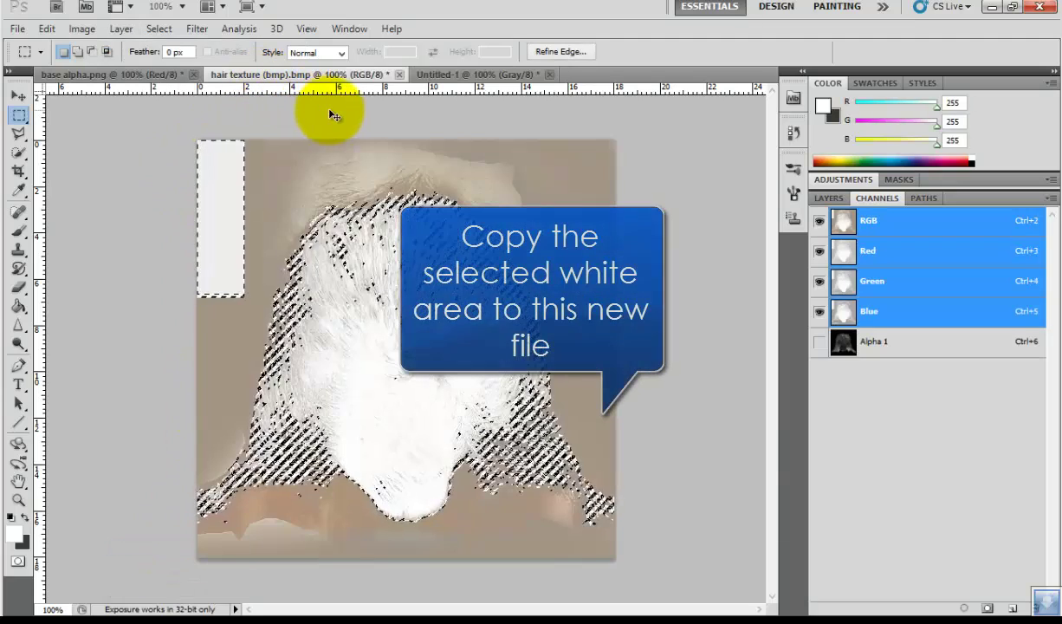
pyautogui.click(450, 75)
pyautogui.hotkey('ctrl', 'v')
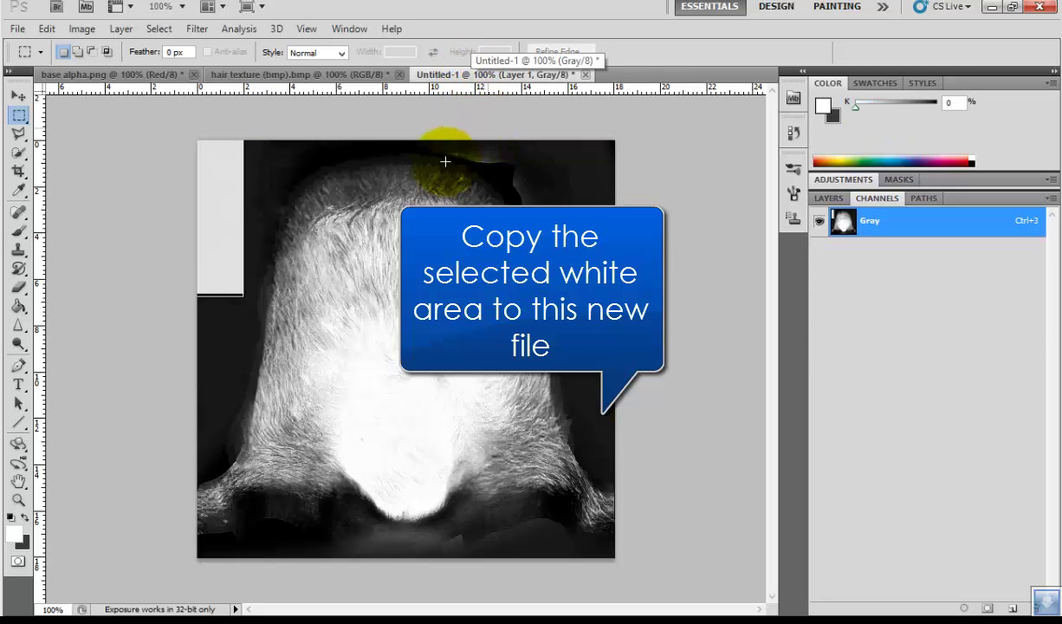
pyautogui.click(17, 231)
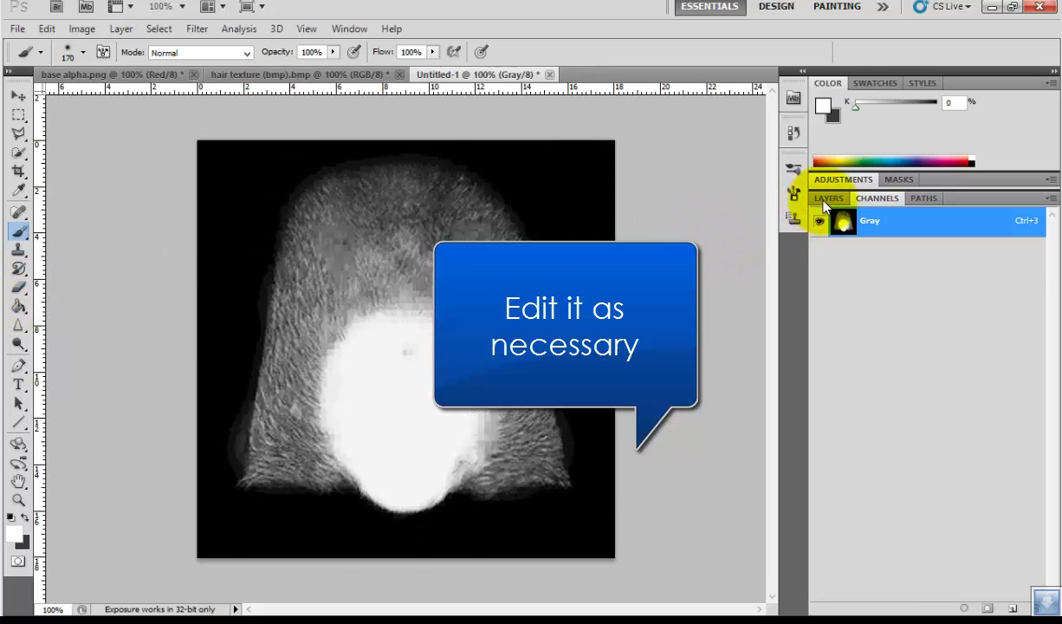
pyautogui.click(828, 197)
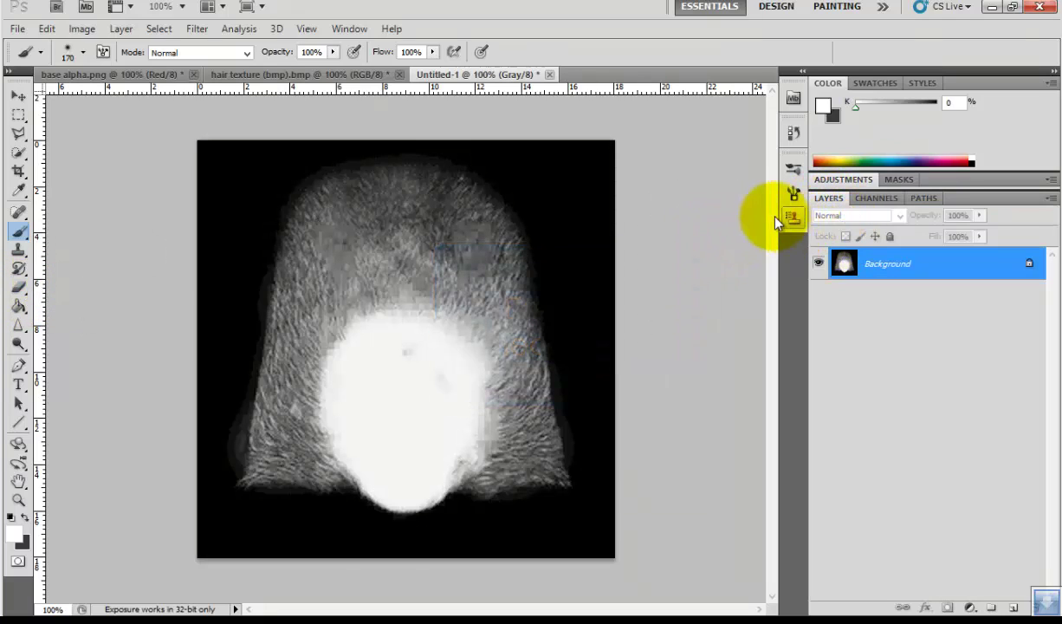
pyautogui.hotkey('ctrl', 'v')
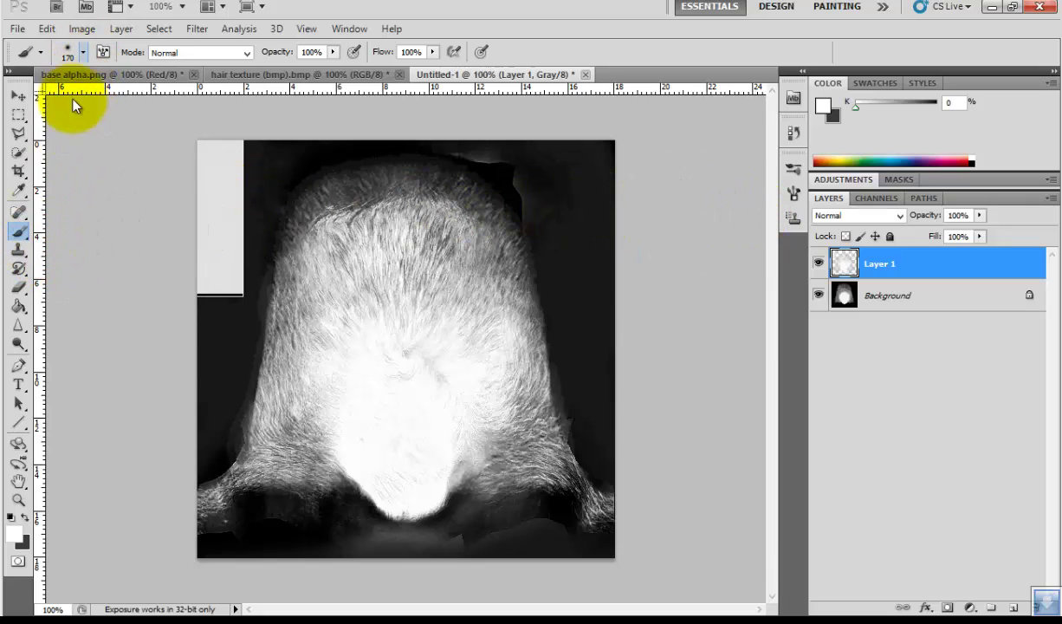
# Step: On Layer 1, erase the top-left grey rectangle and the grey haze along the top and right edges
pyautogui.click(18, 286)
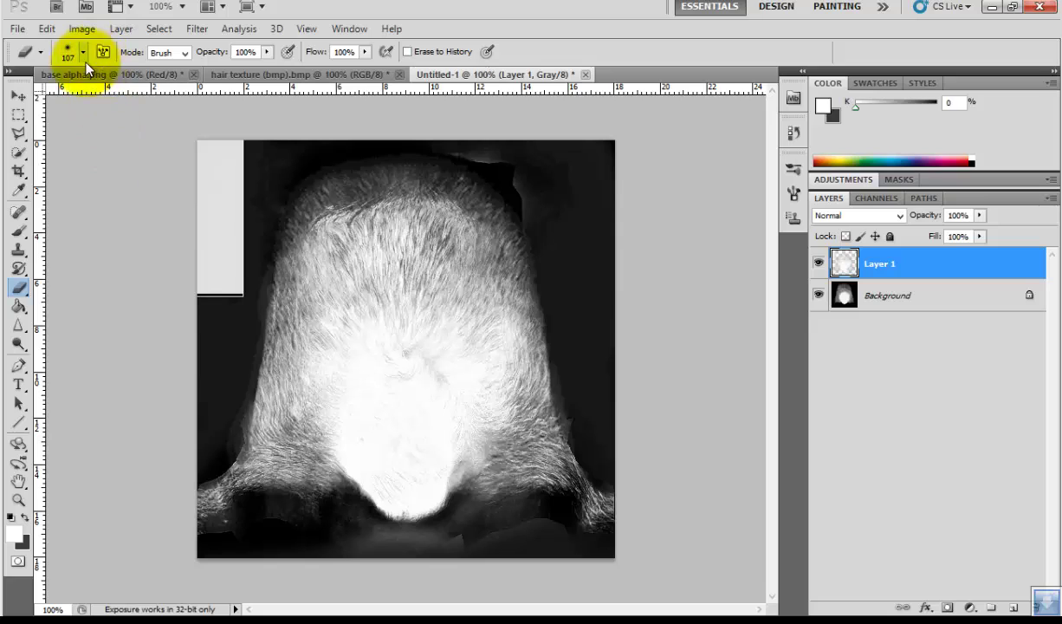
pyautogui.moveTo(212, 147); pyautogui.dragTo(231, 170)
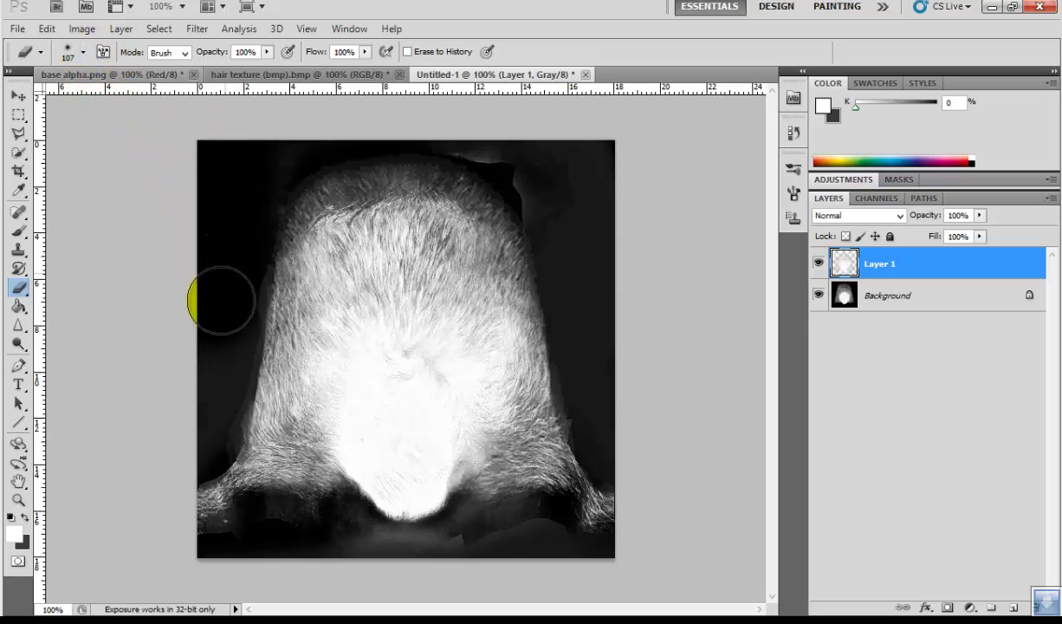
pyautogui.moveTo(270, 160)
pyautogui.mouseDown()
pyautogui.moveTo(319, 135)
pyautogui.moveTo(408, 118)
pyautogui.moveTo(493, 141)
pyautogui.mouseUp()
pyautogui.moveTo(560, 199); pyautogui.dragTo(562, 200)
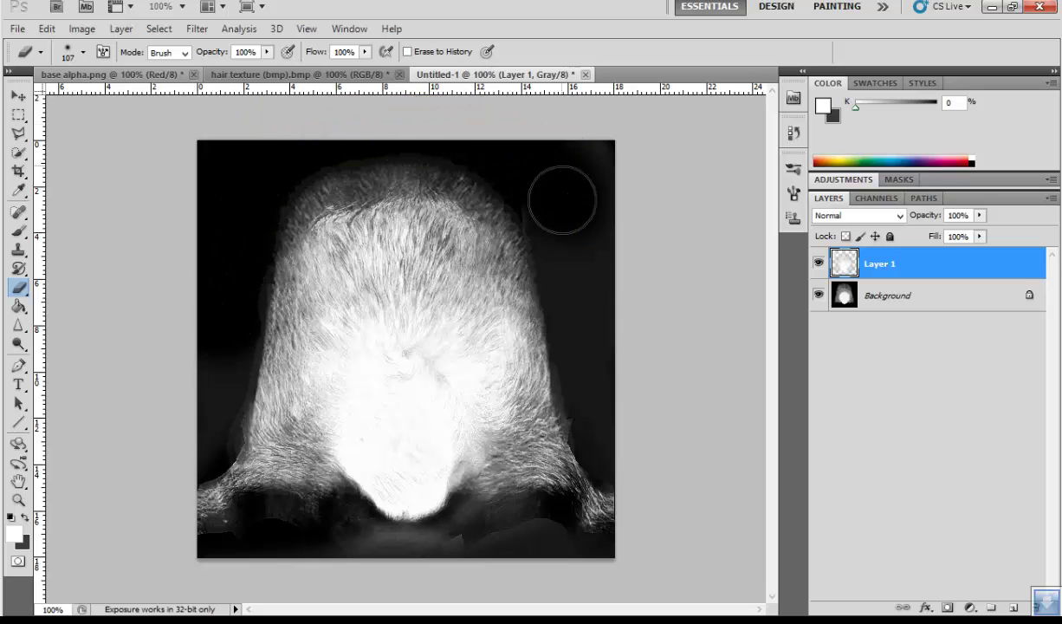
pyautogui.moveTo(563, 245); pyautogui.dragTo(581, 298)
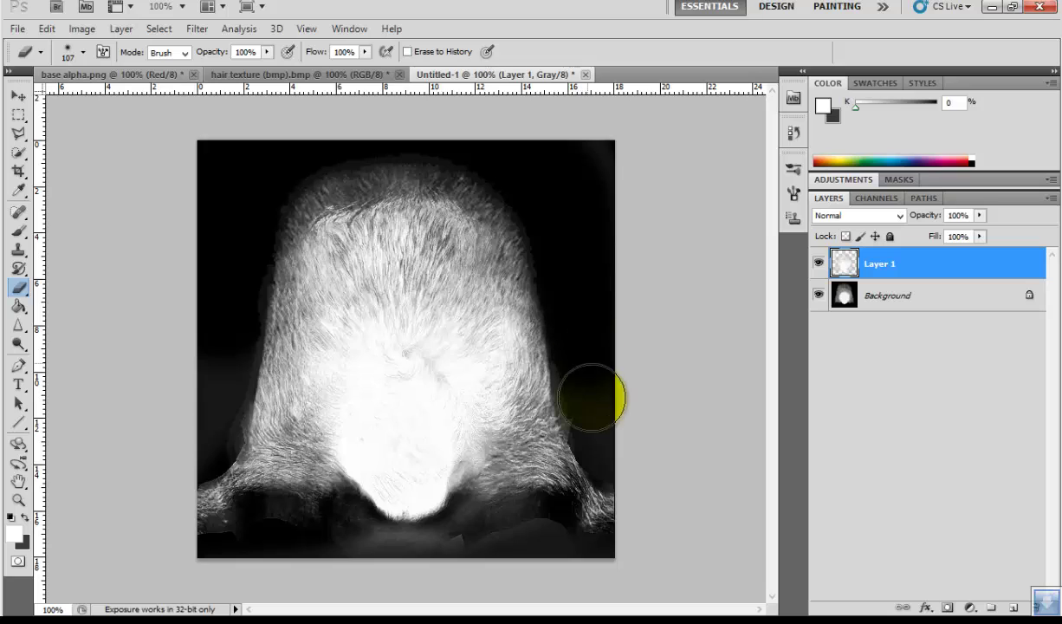
pyautogui.moveTo(591, 398); pyautogui.dragTo(598, 427)
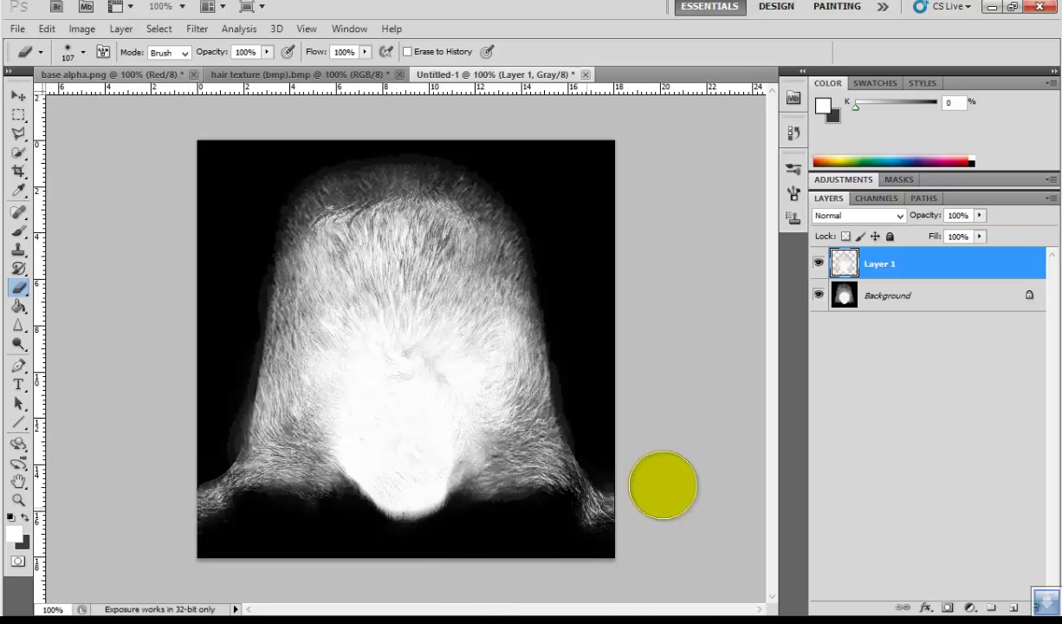
pyautogui.click(853, 305)
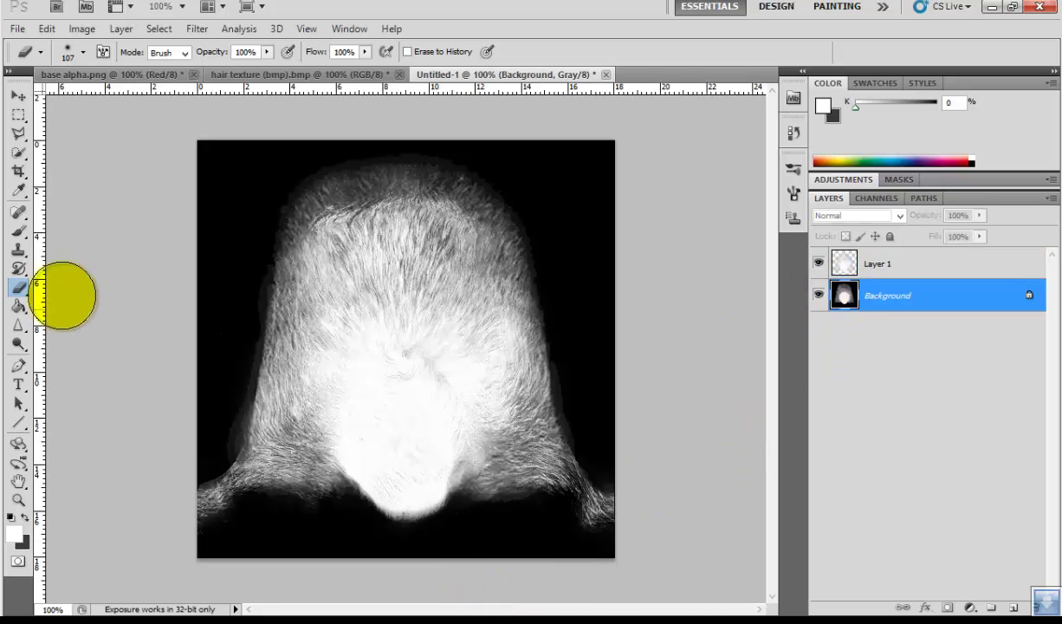
# Step: Set the brush's foreground colour to black
pyautogui.click(18, 230)
pyautogui.click(822, 106)
pyautogui.moveTo(742, 149); pyautogui.dragTo(742, 300)
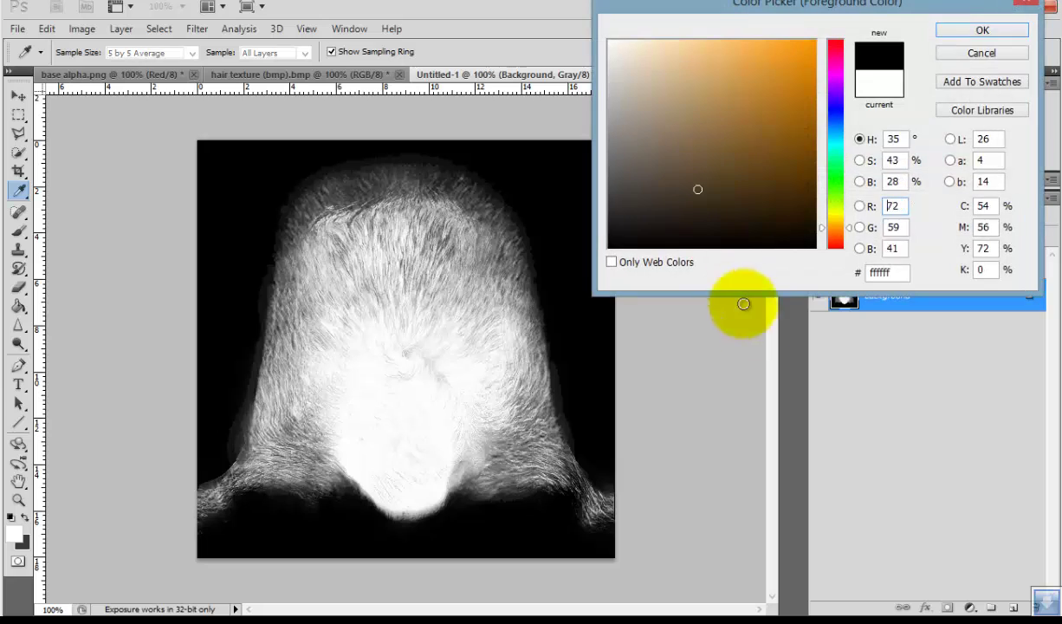
pyautogui.click(948, 29)
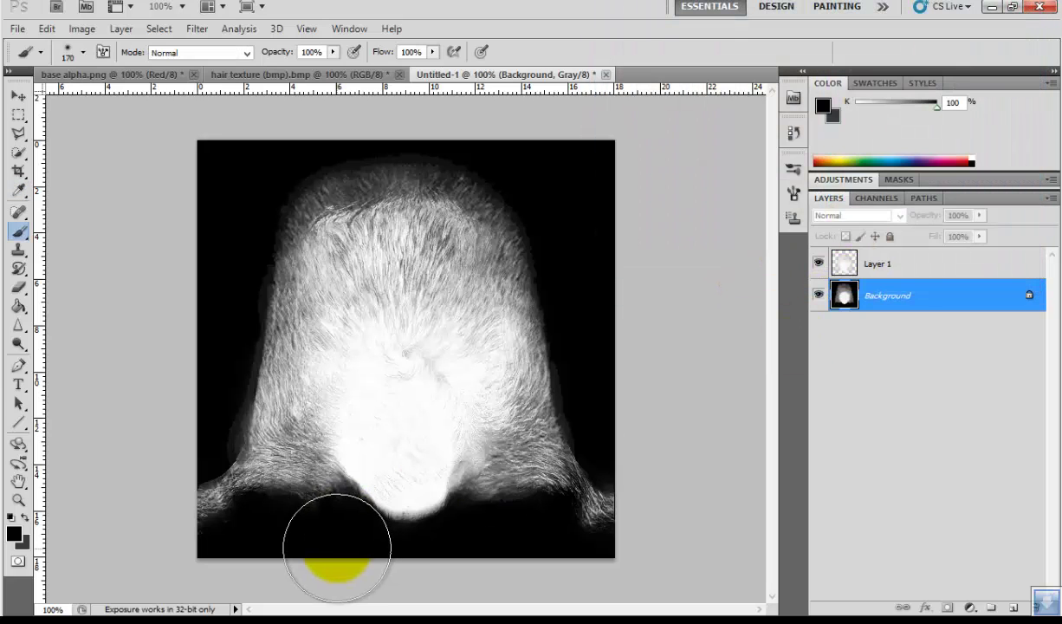
# Step: Paint black over the white bulb at the bottom, then shrink the brush to 65 px
pyautogui.moveTo(342, 500)
pyautogui.mouseDown()
pyautogui.moveTo(348, 521)
pyautogui.moveTo(367, 522)
pyautogui.moveTo(432, 481)
pyautogui.moveTo(477, 537)
pyautogui.mouseUp()
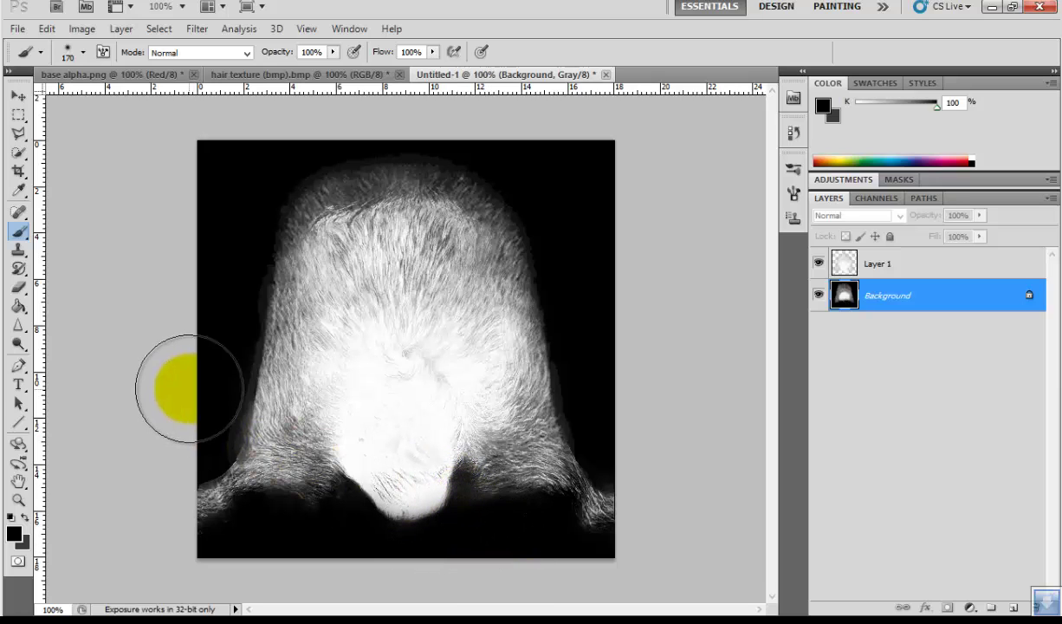
pyautogui.click(83, 52)
pyautogui.moveTo(130, 92); pyautogui.dragTo(100, 92)
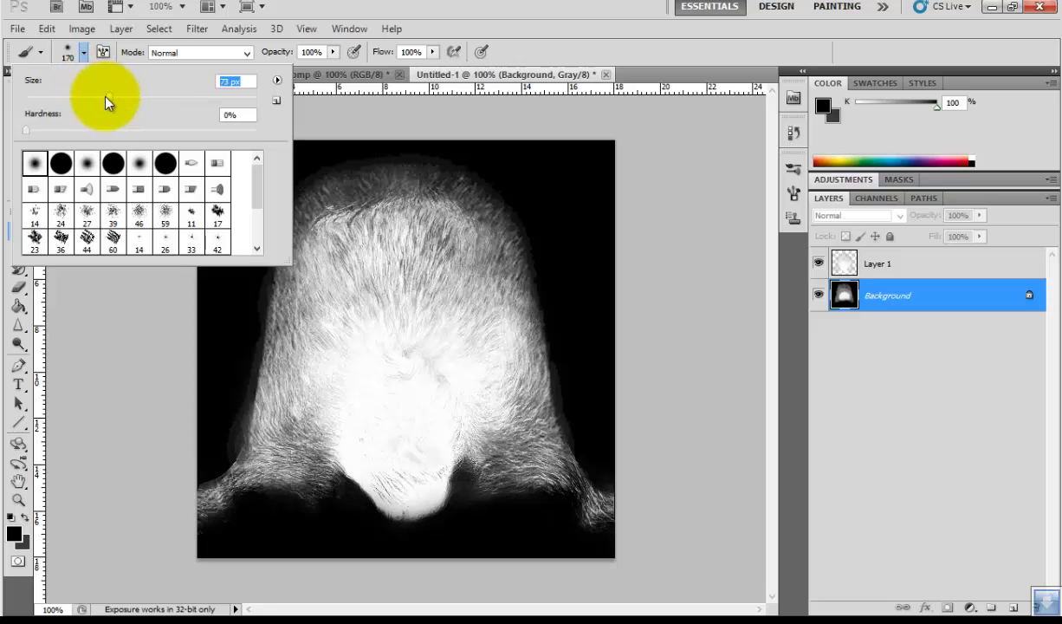
pyautogui.click(82, 52)
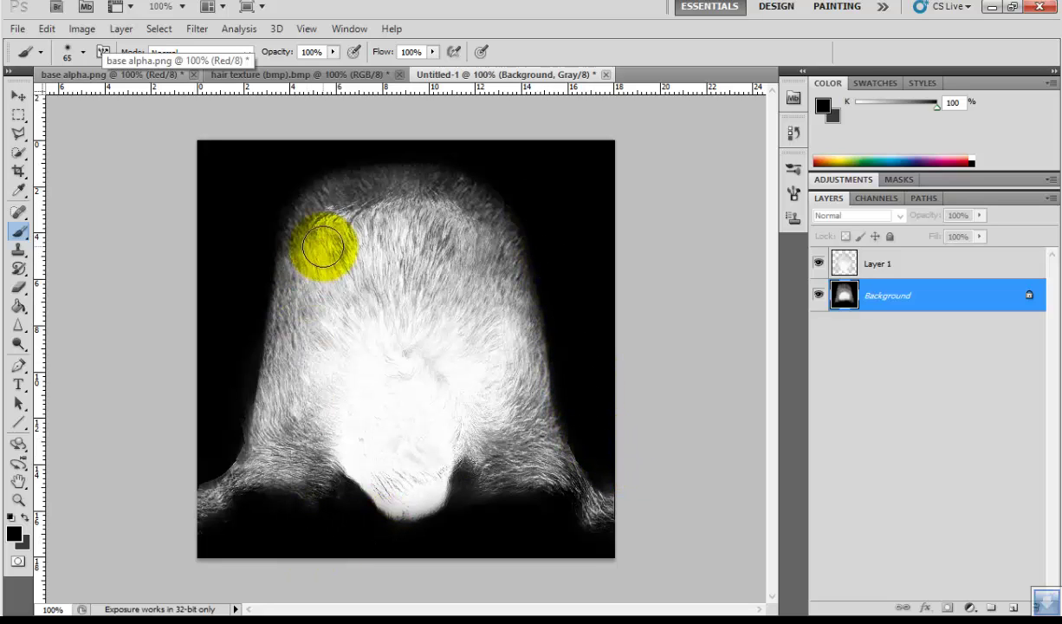
# Step: Merge visible layers and paste the merged hair image into base alpha.png's Red channel
pyautogui.click(121, 29)
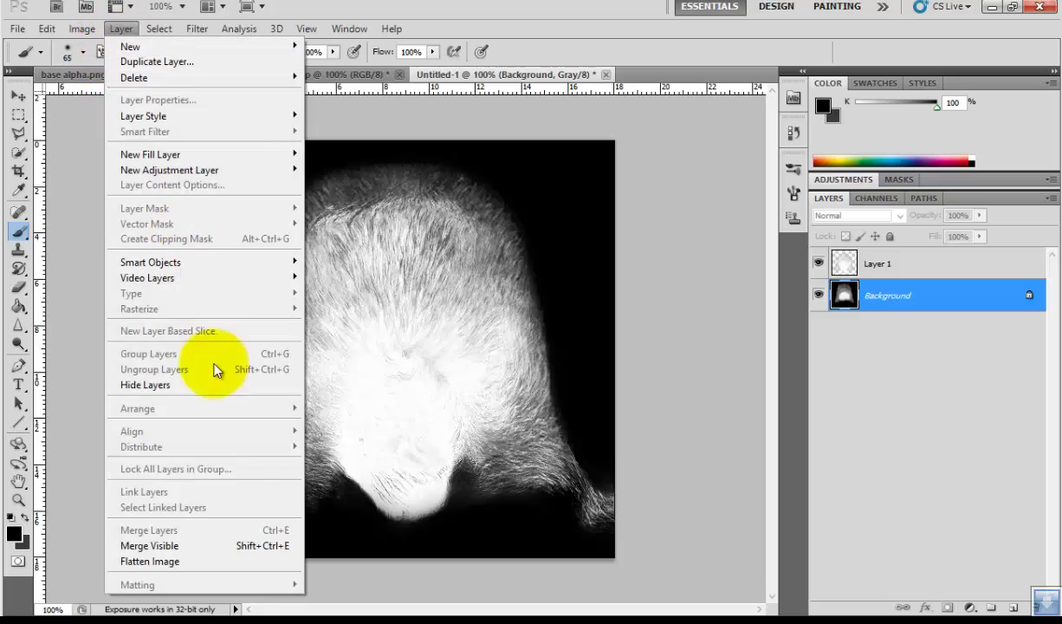
pyautogui.click(204, 545)
pyautogui.click(18, 113)
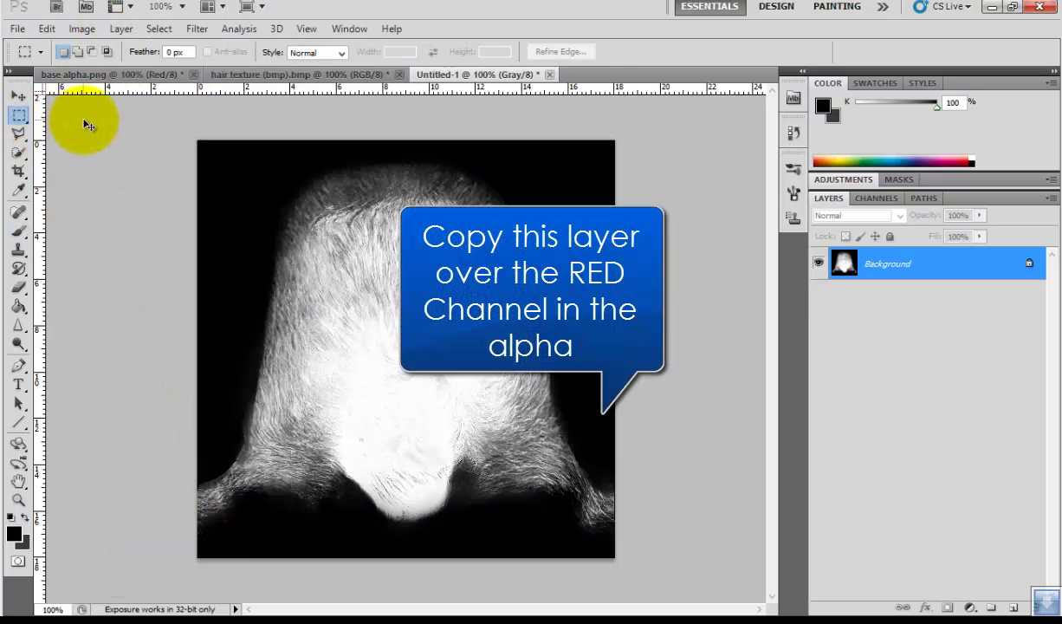
pyautogui.click(132, 76)
pyautogui.click(877, 197)
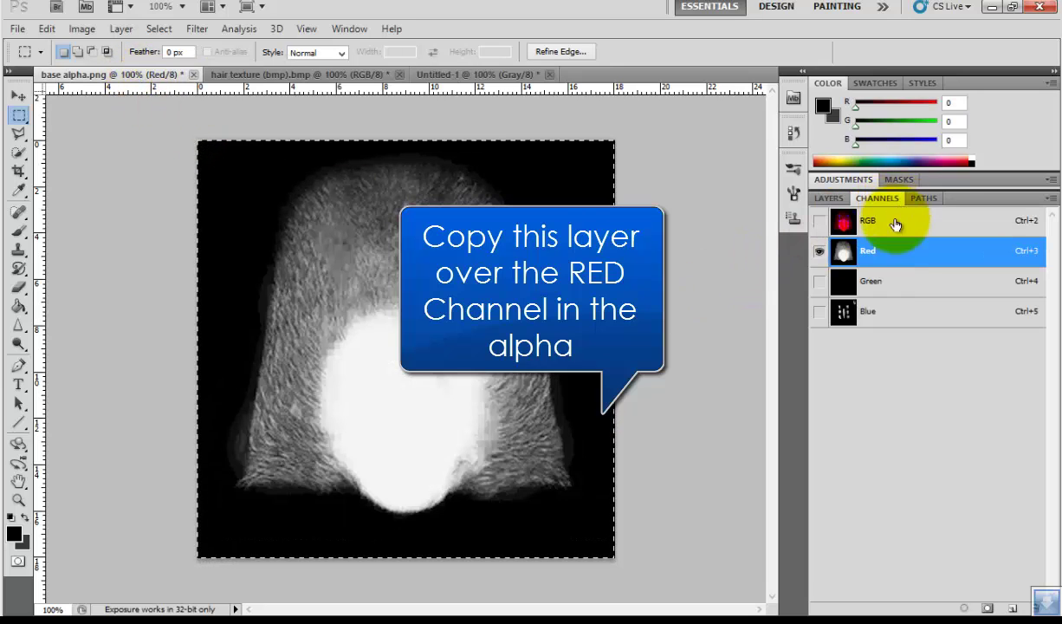
pyautogui.hotkey('ctrl', 'v')
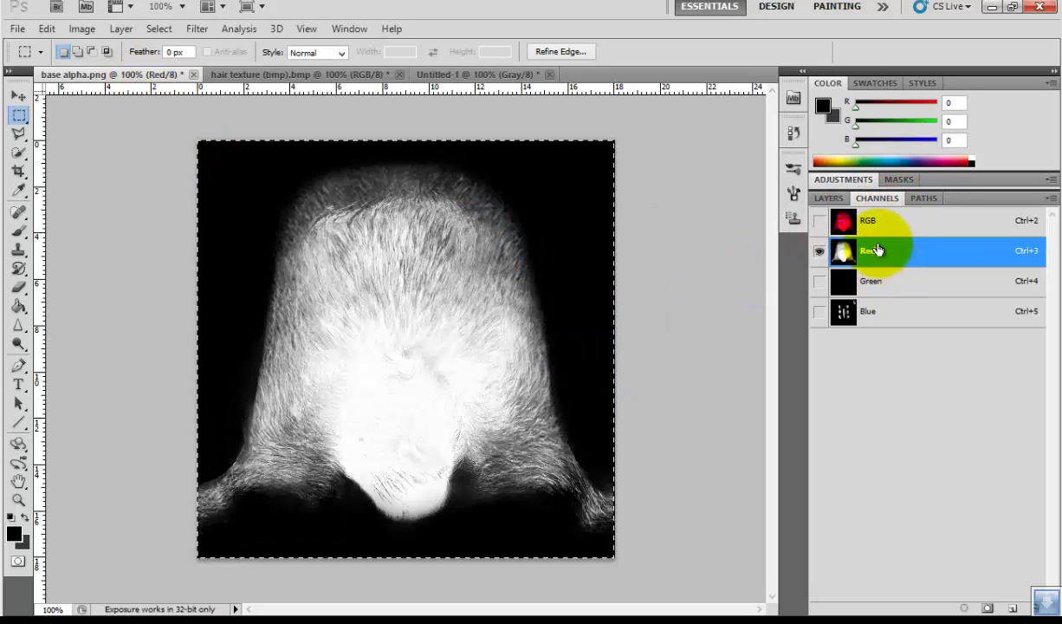
pyautogui.click(868, 227)
pyautogui.click(824, 198)
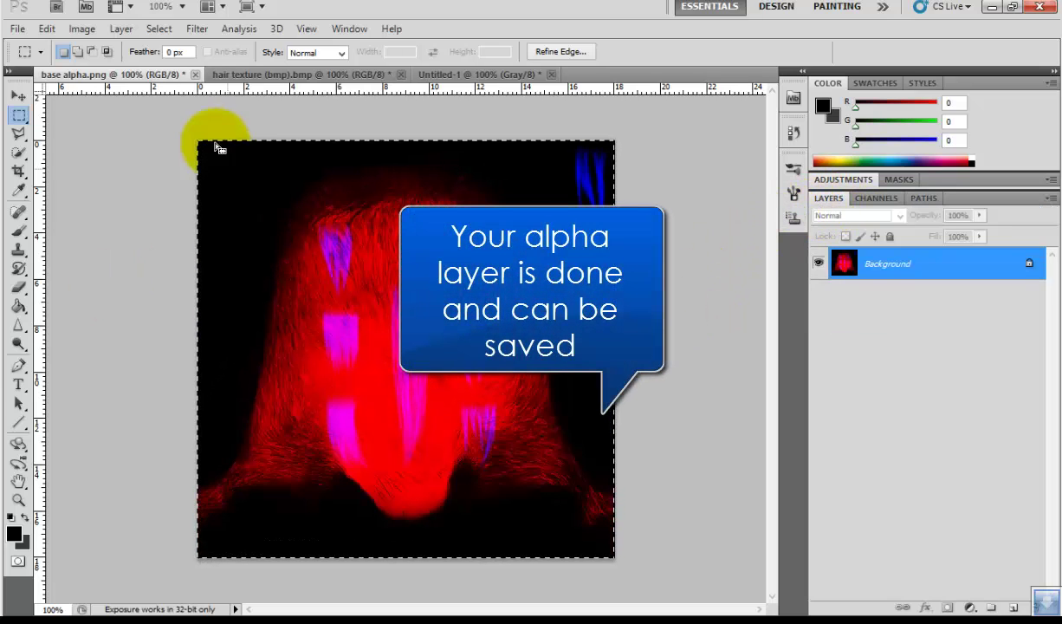
# Step: Close base alpha.png unsaved, preview and close final alpha.png, then discard Untitled-1
pyautogui.click(196, 76)
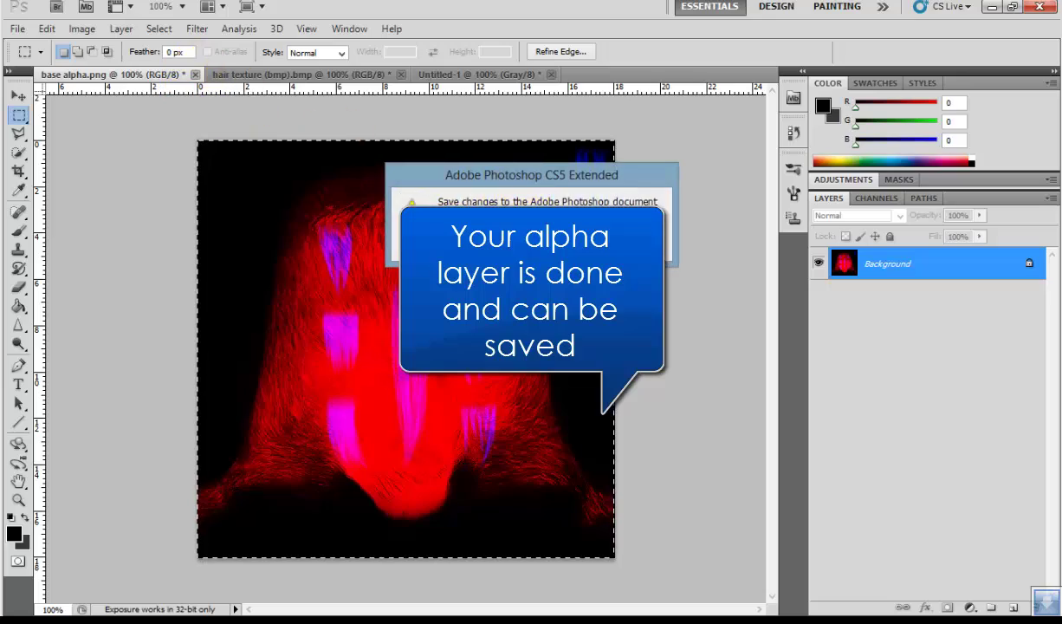
pyautogui.press('n')
pyautogui.click(17, 29)
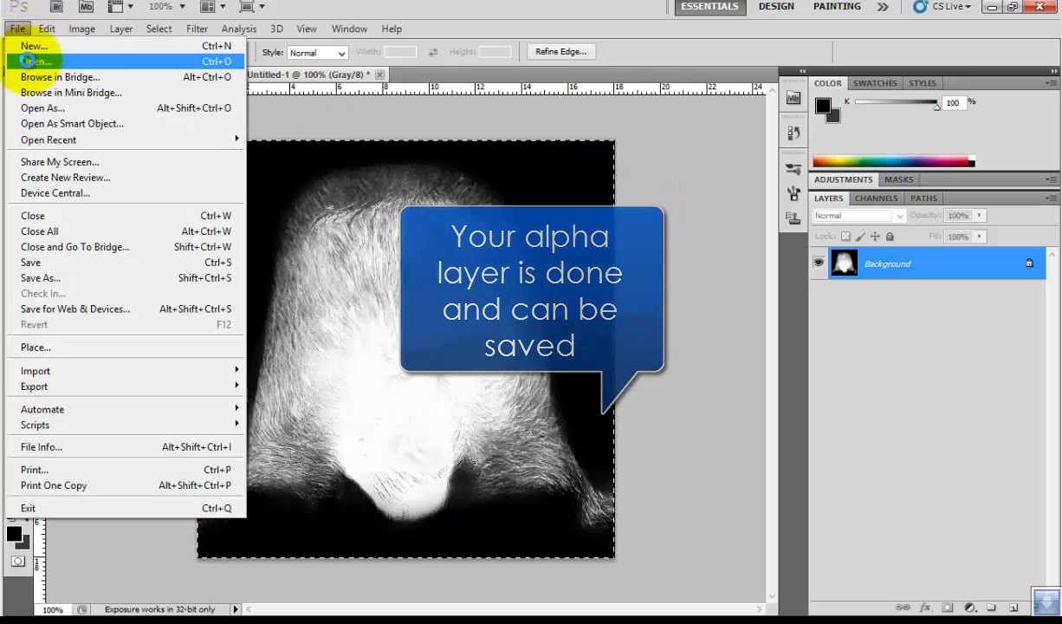
pyautogui.click(29, 61)
pyautogui.click(236, 118)
pyautogui.doubleClick(236, 118)
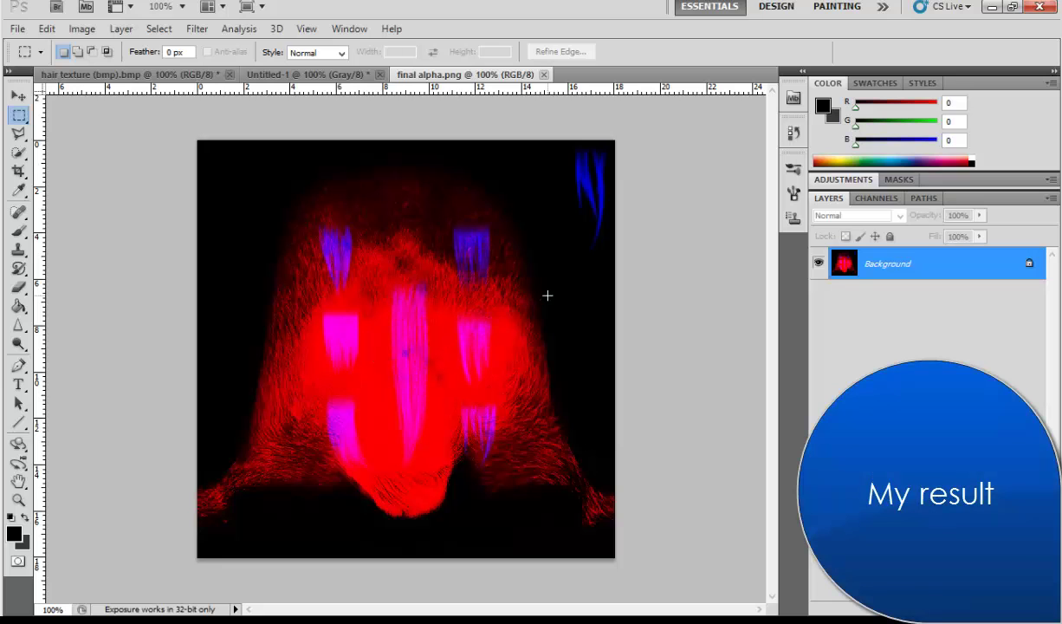
pyautogui.click(544, 74)
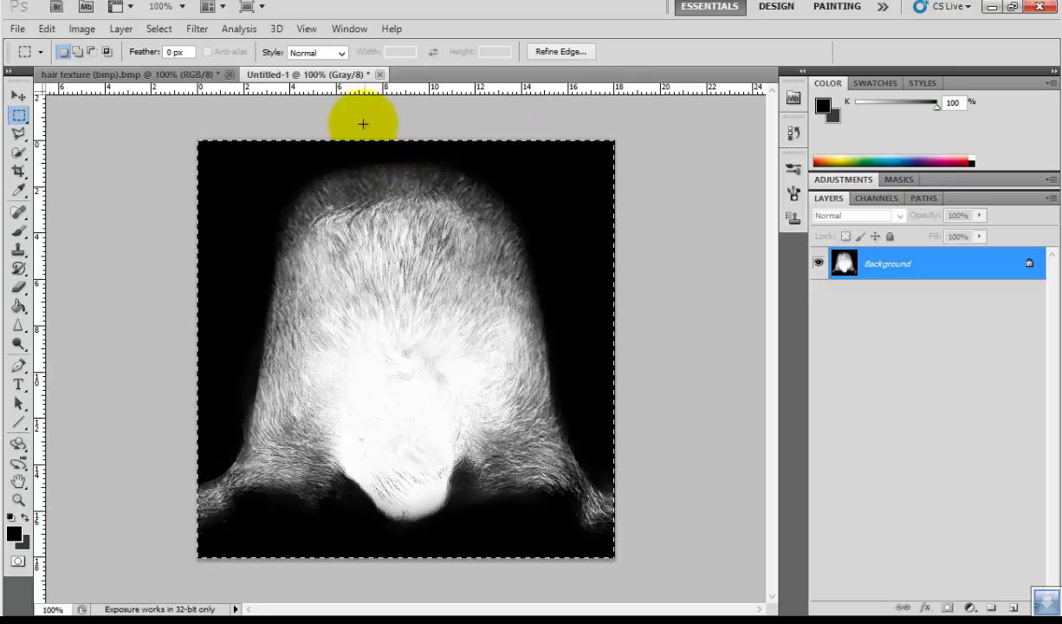
pyautogui.click(382, 75)
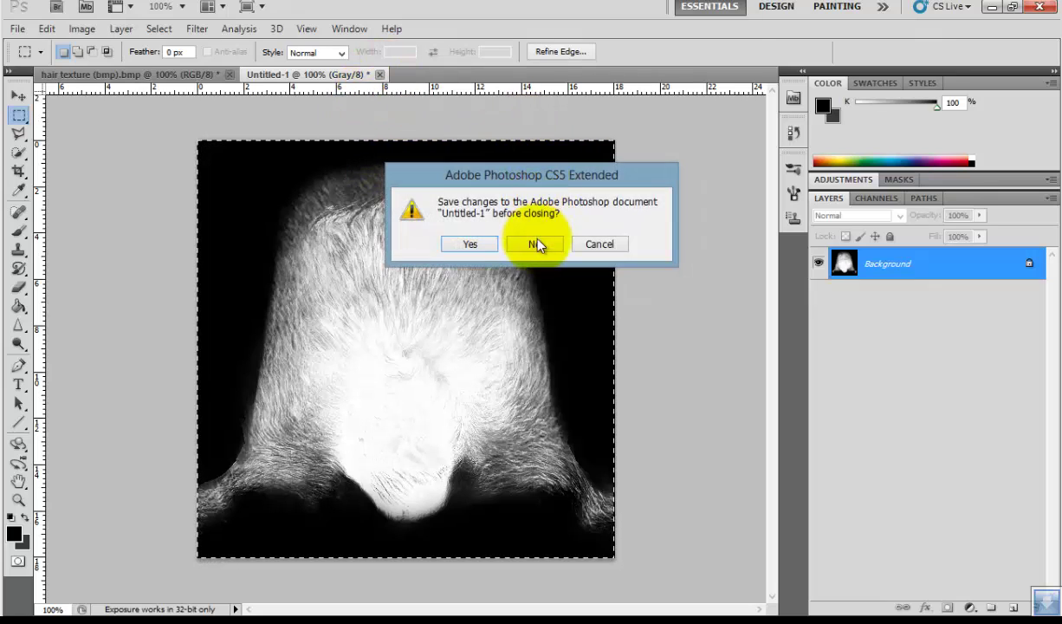
pyautogui.click(542, 244)
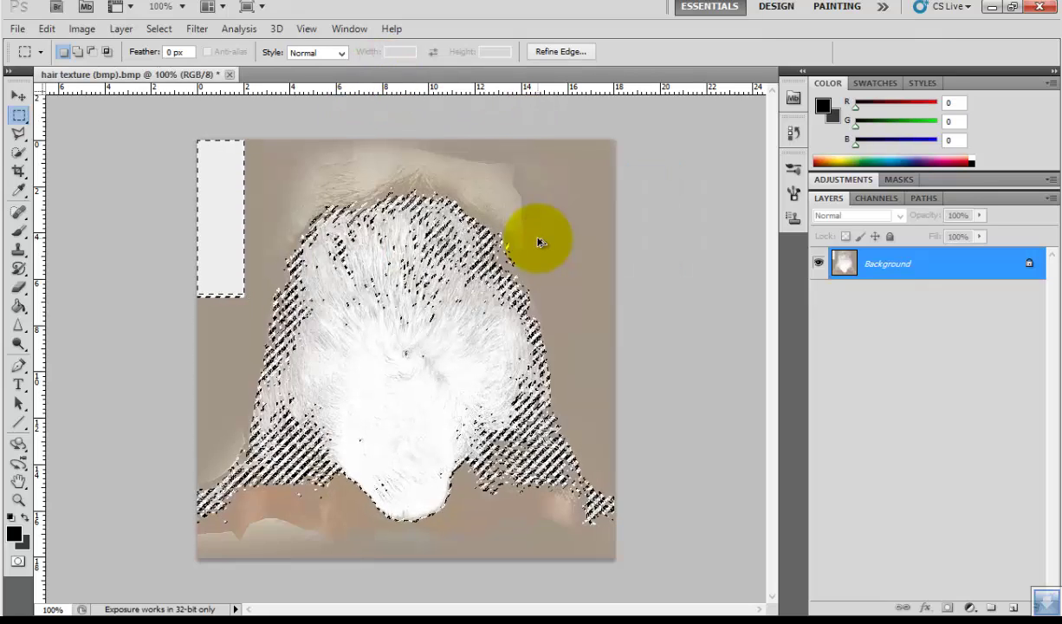
# Step: Restore the hair texture, paste it into a new clipboard-sized Untitled-1, and merge its layers
pyautogui.hotkey('ctrl', 'i')
pyautogui.hotkey('ctrl', 'd')
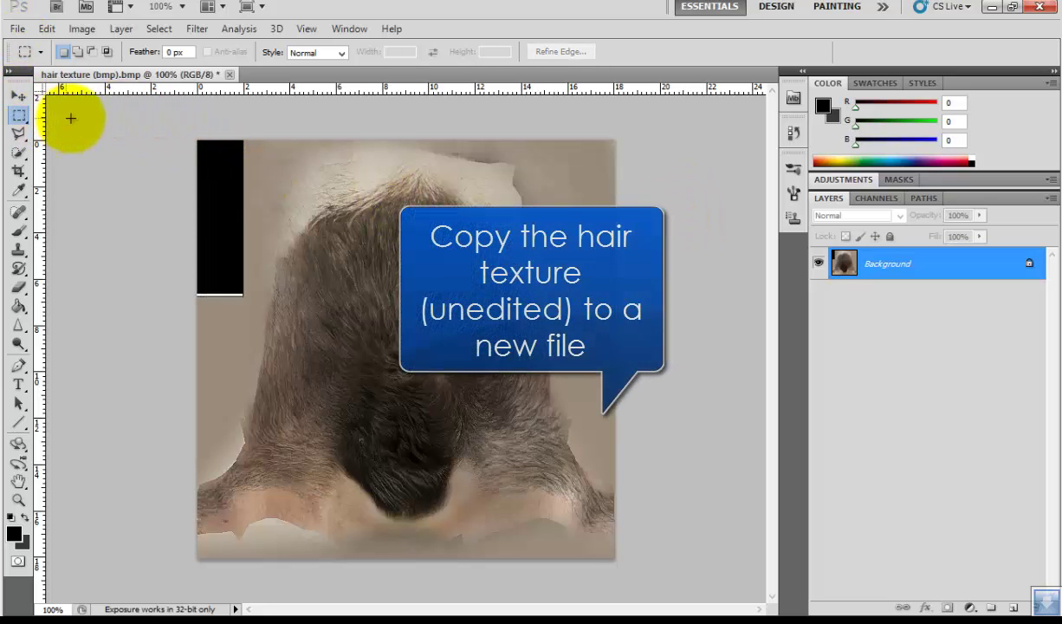
pyautogui.click(18, 29)
pyautogui.click(26, 45)
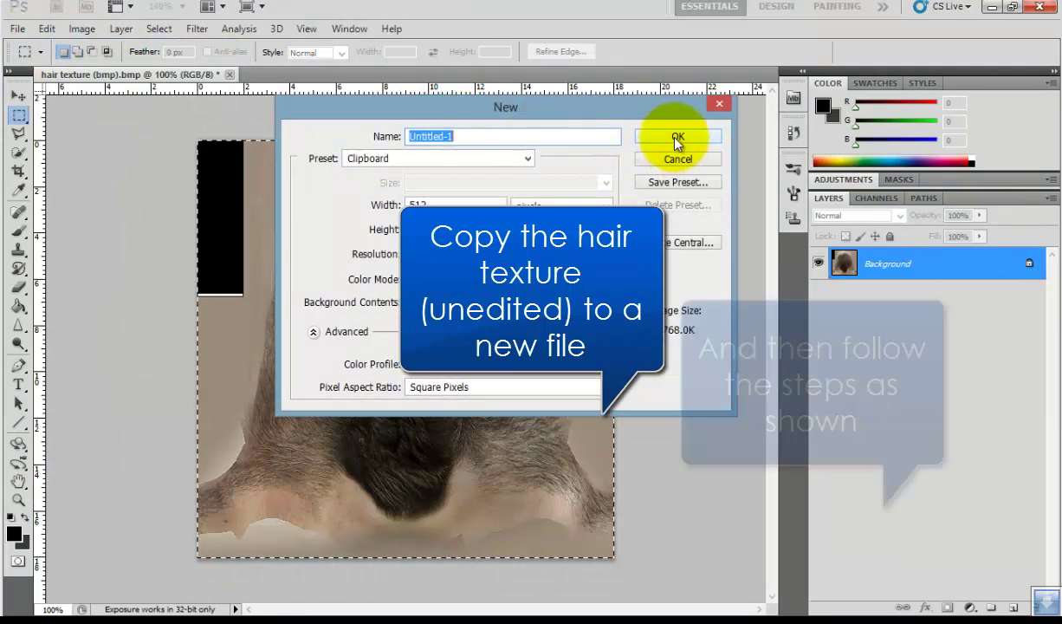
pyautogui.click(677, 132)
pyautogui.hotkey('ctrl', 'v')
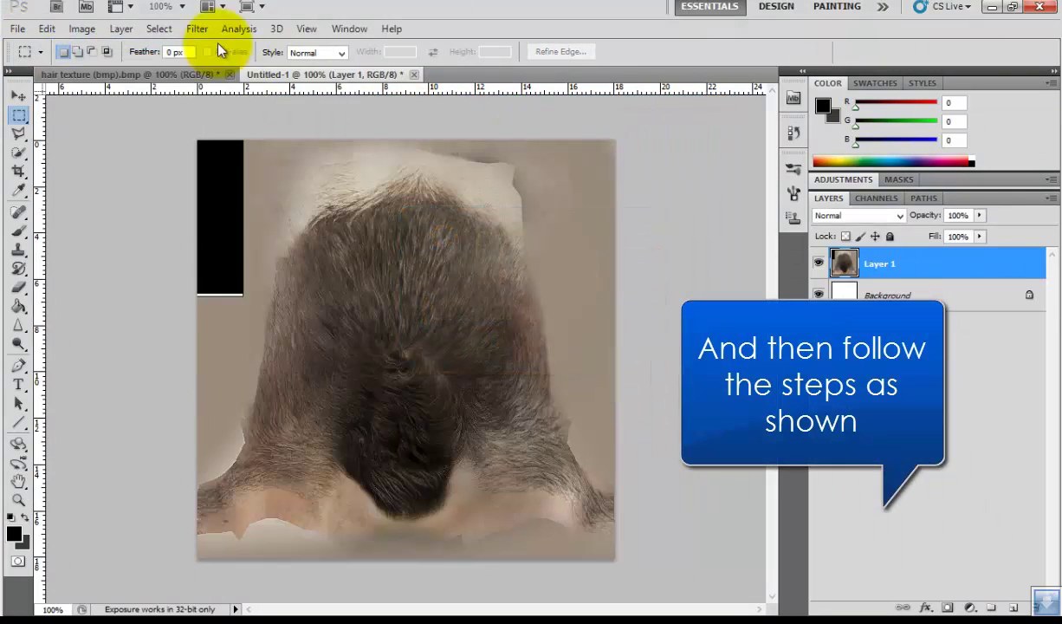
pyautogui.click(122, 29)
pyautogui.click(222, 548)
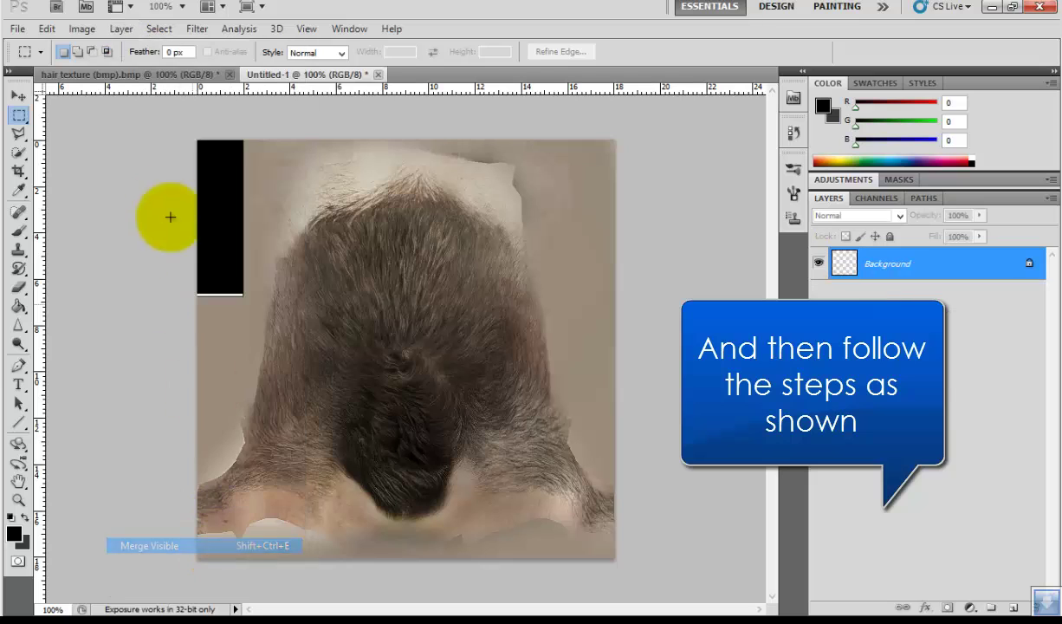
# Step: Convert the copied hair image to black and white with the Default preset
pyautogui.click(81, 28)
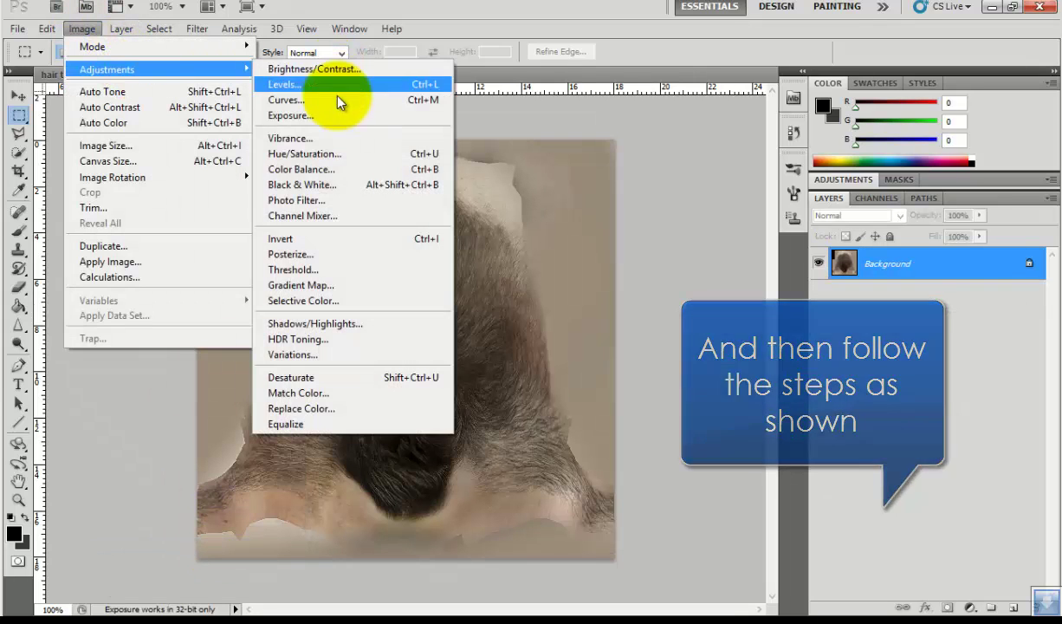
pyautogui.click(344, 183)
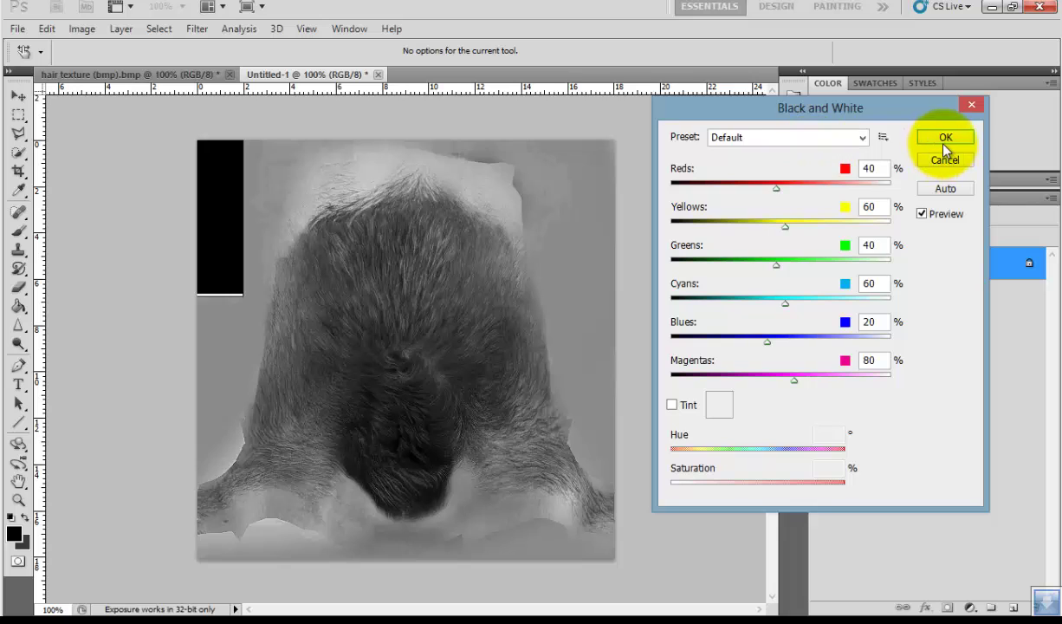
pyautogui.click(945, 137)
# Step: Apply Auto Tone, Auto Contrast and Auto Color to the black-and-white hair image
pyautogui.click(82, 29)
pyautogui.click(117, 91)
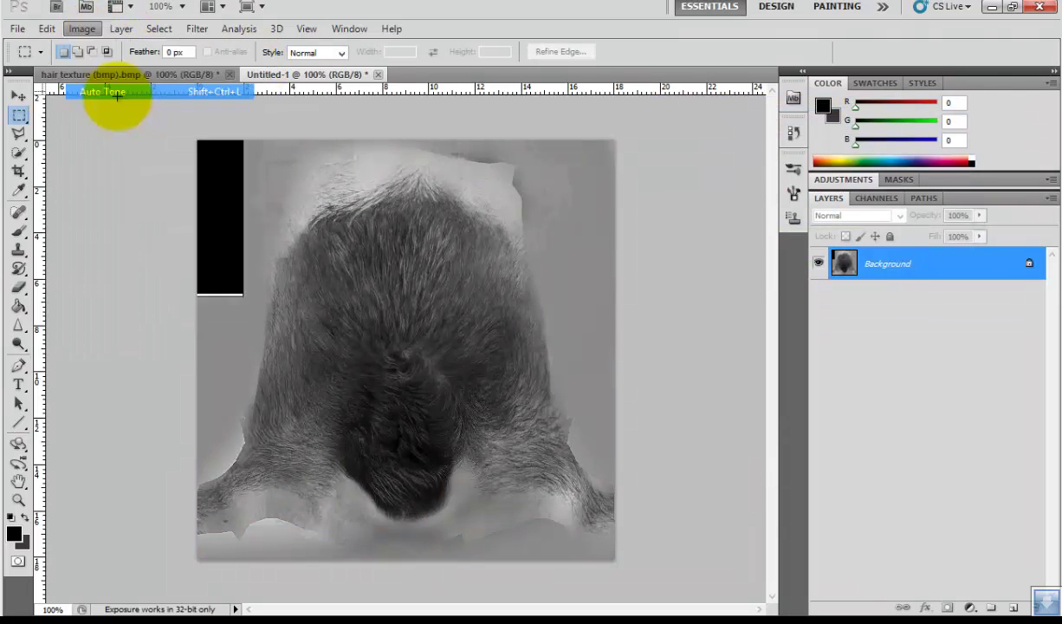
pyautogui.click(82, 29)
pyautogui.click(110, 106)
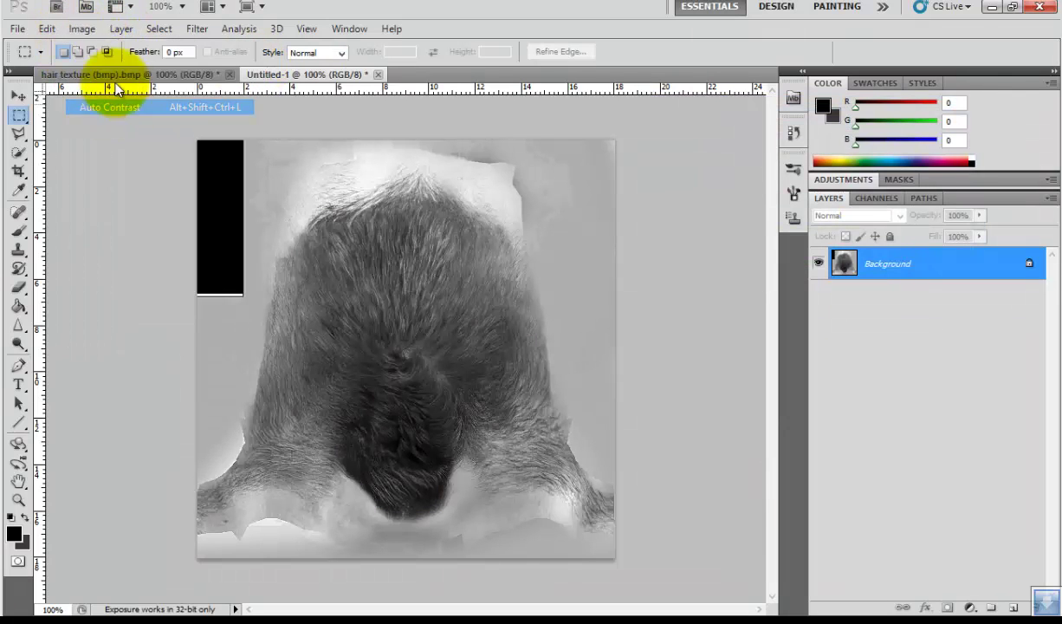
pyautogui.click(90, 30)
pyautogui.click(109, 121)
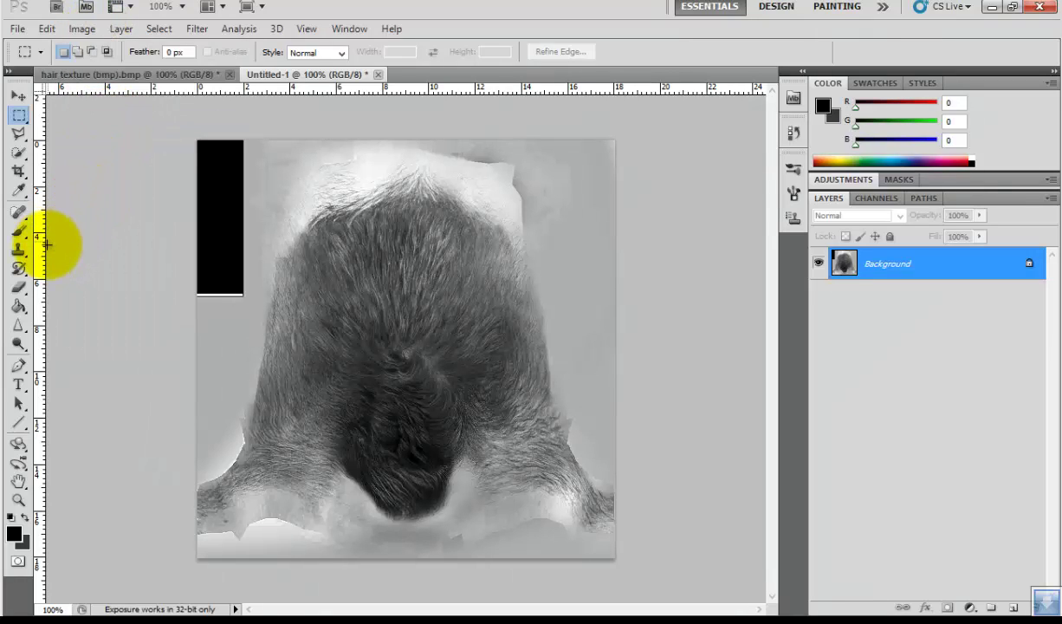
# Step: Paint black with a soft brush along the hair's edges, top corner and canvas bottom
pyautogui.click(21, 232)
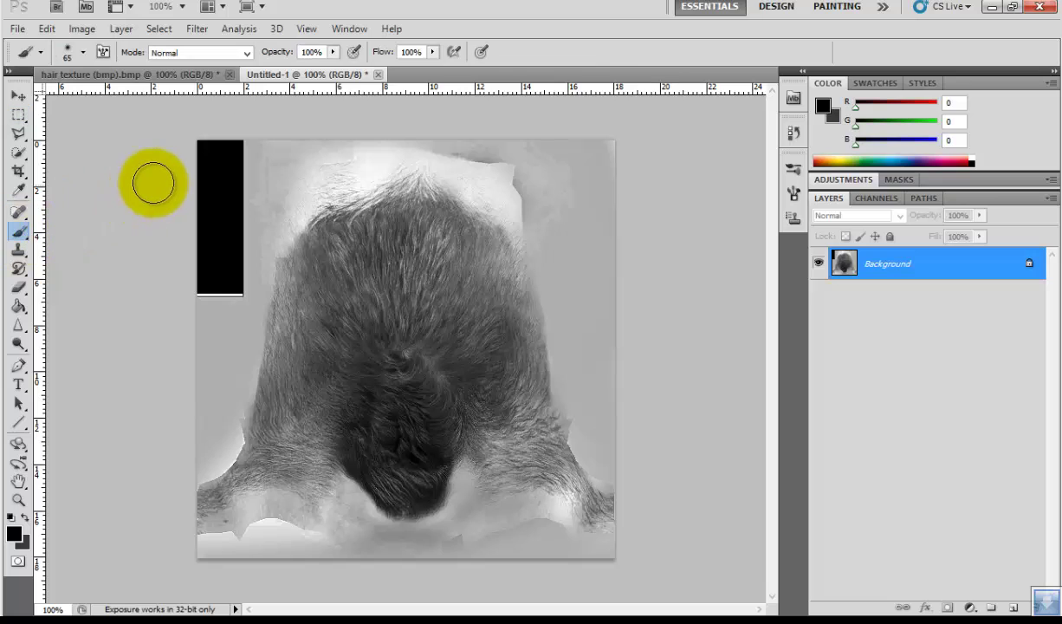
pyautogui.moveTo(201, 138)
pyautogui.mouseDown()
pyautogui.moveTo(209, 351)
pyautogui.moveTo(227, 286)
pyautogui.moveTo(254, 301)
pyautogui.moveTo(229, 420)
pyautogui.mouseUp()
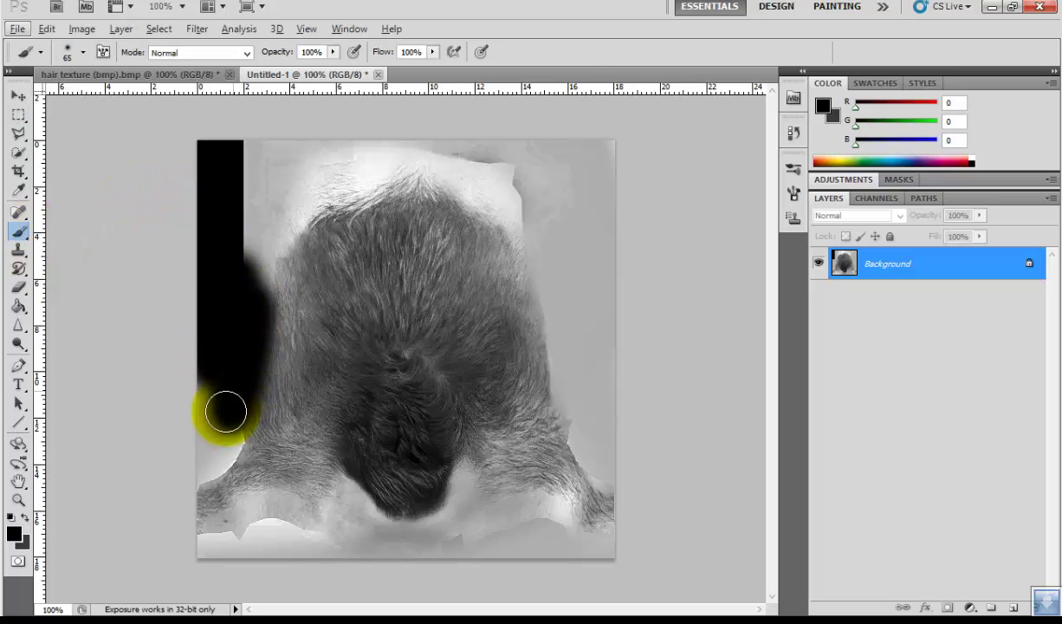
pyautogui.moveTo(196, 466); pyautogui.dragTo(195, 421)
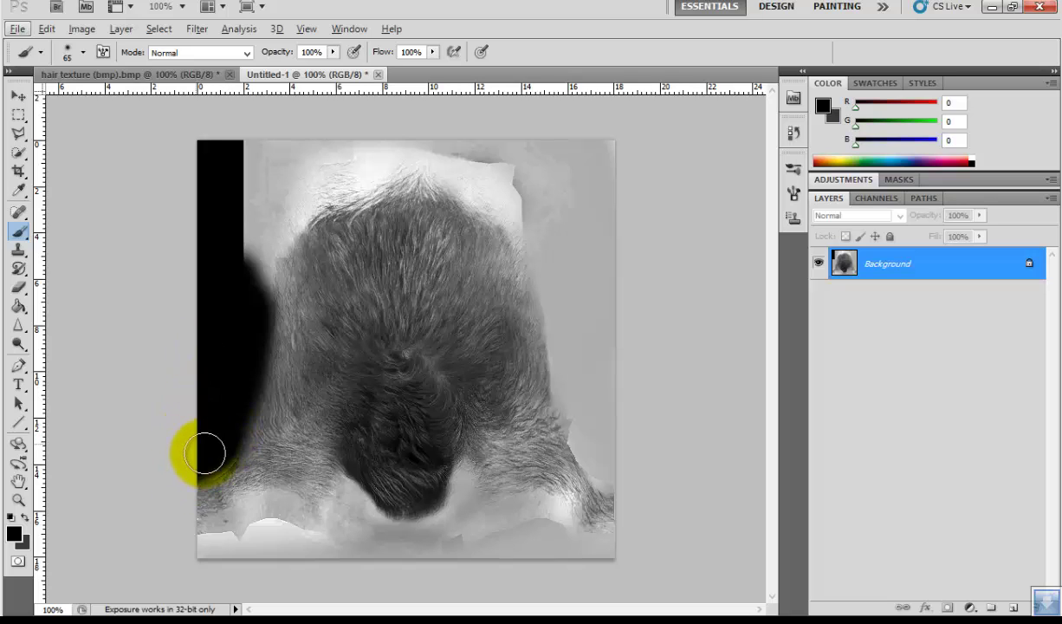
pyautogui.moveTo(251, 304)
pyautogui.mouseDown()
pyautogui.moveTo(284, 209)
pyautogui.moveTo(298, 199)
pyautogui.moveTo(289, 215)
pyautogui.moveTo(275, 134)
pyautogui.moveTo(247, 202)
pyautogui.moveTo(386, 147)
pyautogui.moveTo(319, 189)
pyautogui.moveTo(400, 159)
pyautogui.moveTo(446, 157)
pyautogui.moveTo(551, 249)
pyautogui.mouseUp()
pyautogui.moveTo(506, 200)
pyautogui.mouseDown()
pyautogui.moveTo(573, 180)
pyautogui.moveTo(526, 118)
pyautogui.moveTo(602, 112)
pyautogui.moveTo(543, 218)
pyautogui.moveTo(559, 257)
pyautogui.mouseUp()
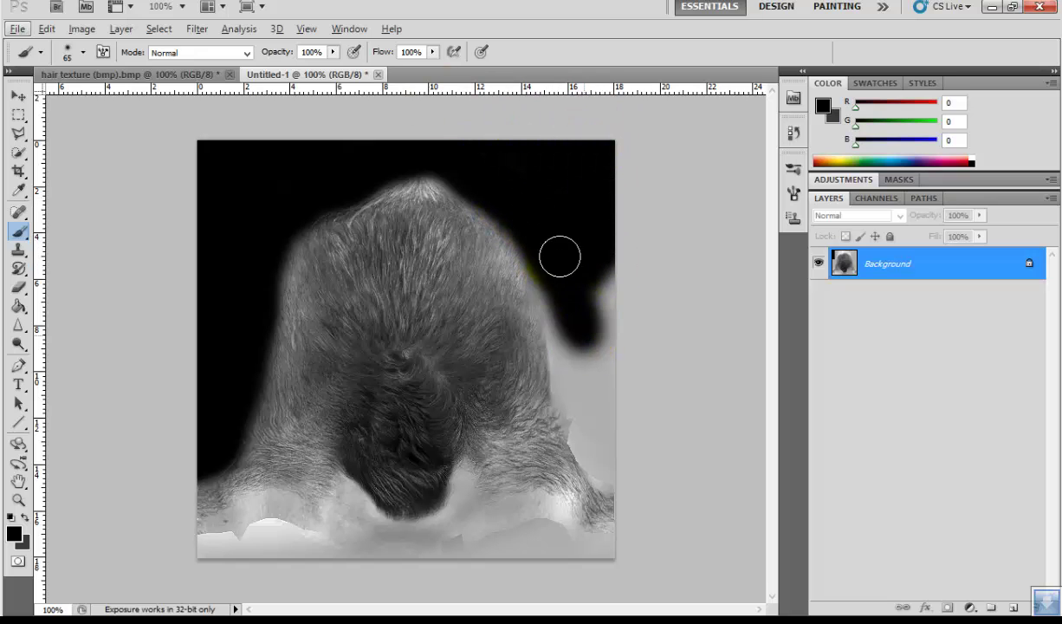
pyautogui.moveTo(558, 295)
pyautogui.mouseDown()
pyautogui.moveTo(600, 458)
pyautogui.moveTo(618, 315)
pyautogui.mouseUp()
pyautogui.moveTo(293, 543)
pyautogui.mouseDown()
pyautogui.moveTo(194, 547)
pyautogui.moveTo(252, 517)
pyautogui.moveTo(319, 534)
pyautogui.moveTo(339, 495)
pyautogui.moveTo(411, 538)
pyautogui.mouseUp()
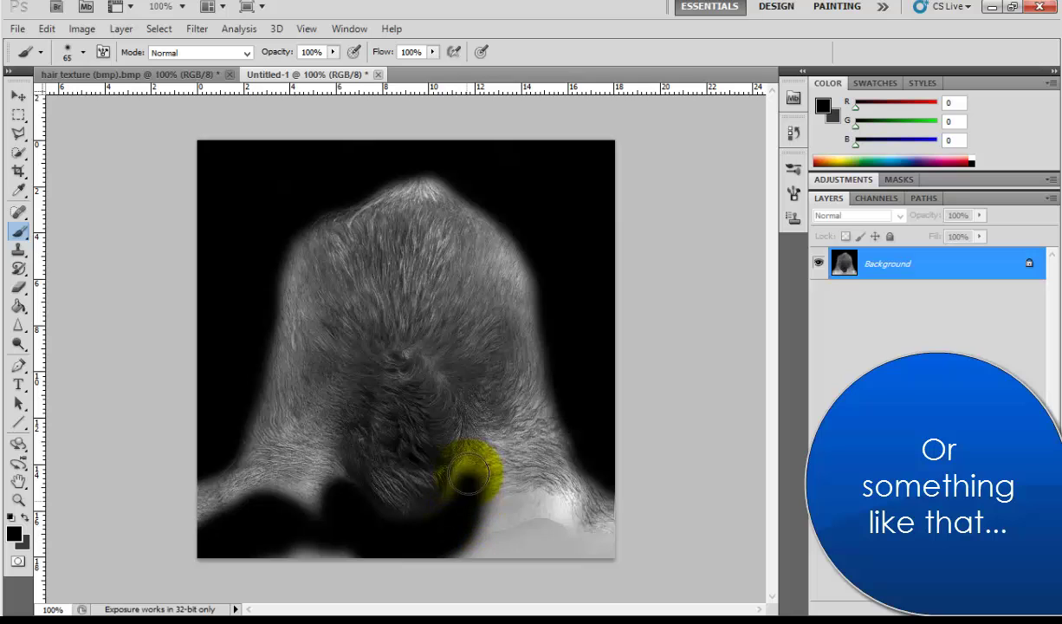
pyautogui.moveTo(505, 521)
pyautogui.mouseDown()
pyautogui.moveTo(548, 512)
pyautogui.moveTo(598, 551)
pyautogui.mouseUp()
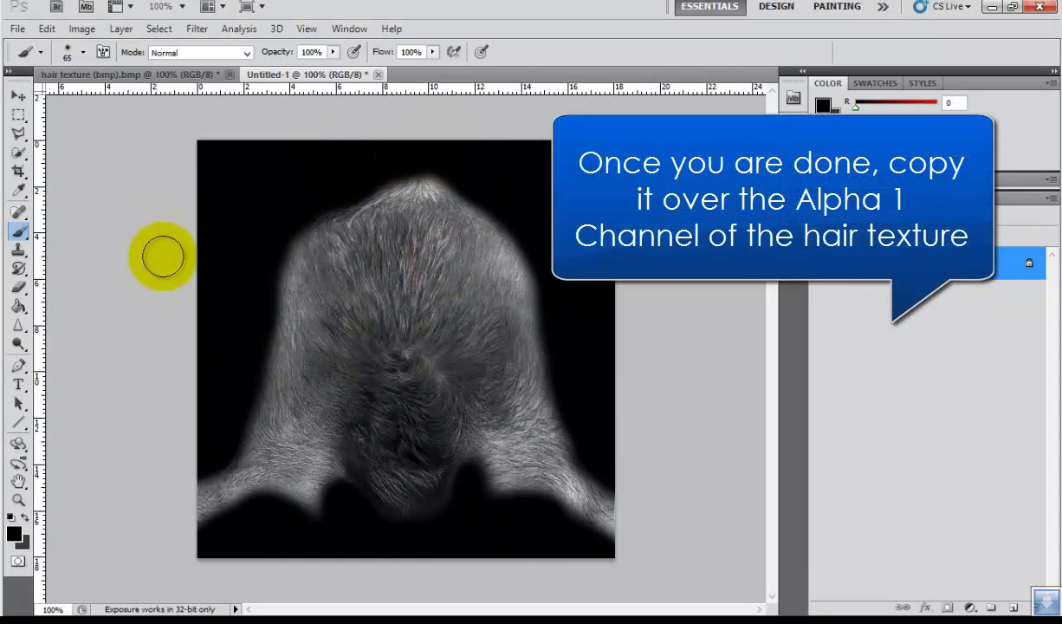
# Step: Show the hair texture bmp's Alpha 1 channel in Channels and clear the selection
pyautogui.click(133, 77)
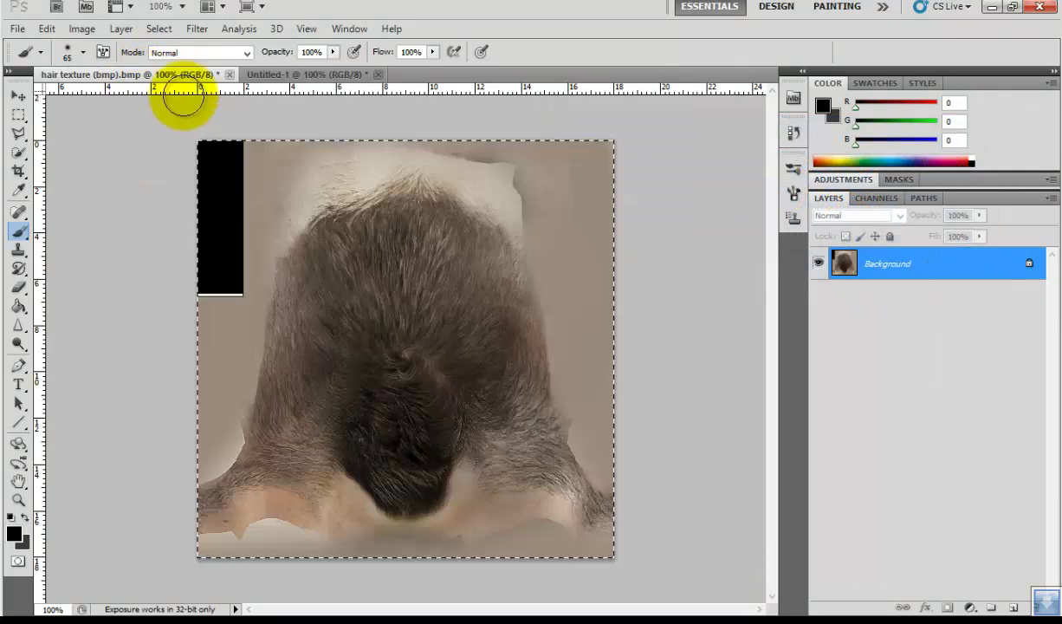
pyautogui.click(874, 198)
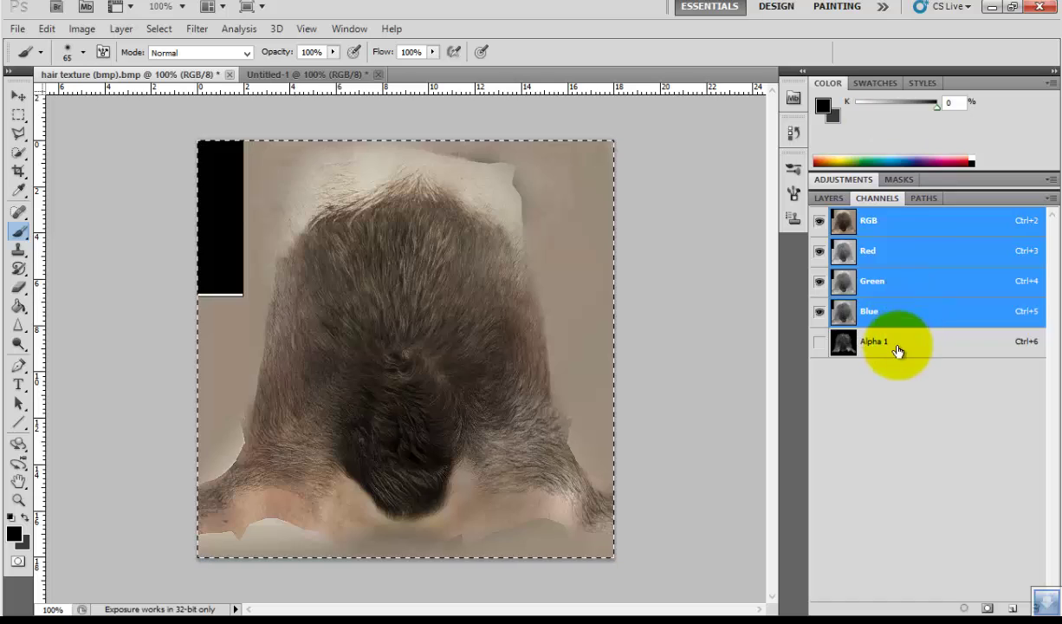
pyautogui.click(897, 350)
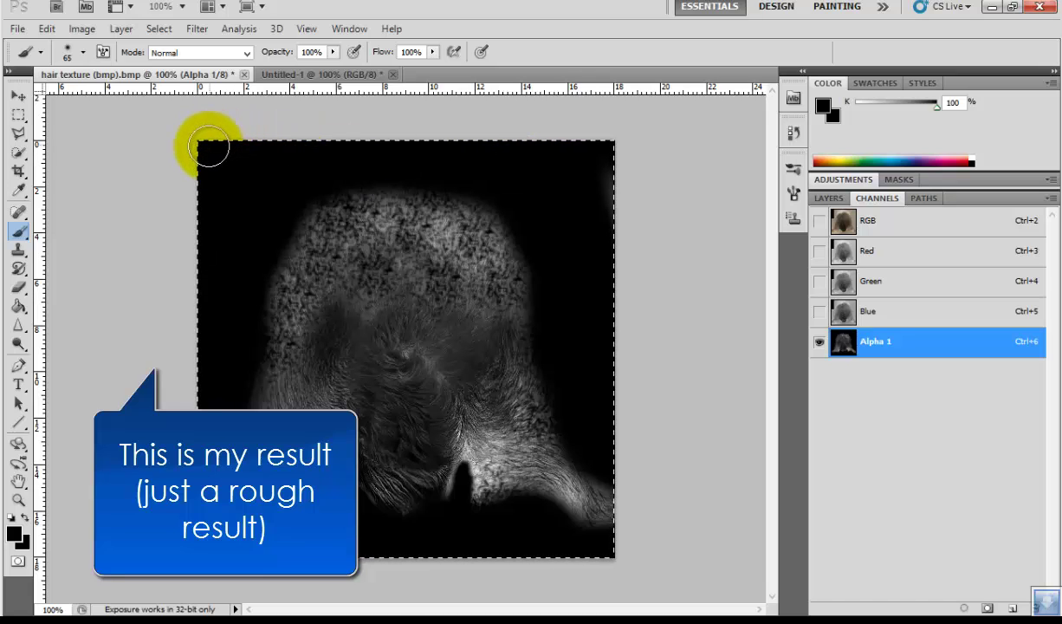
pyautogui.hotkey('ctrl', 'd')
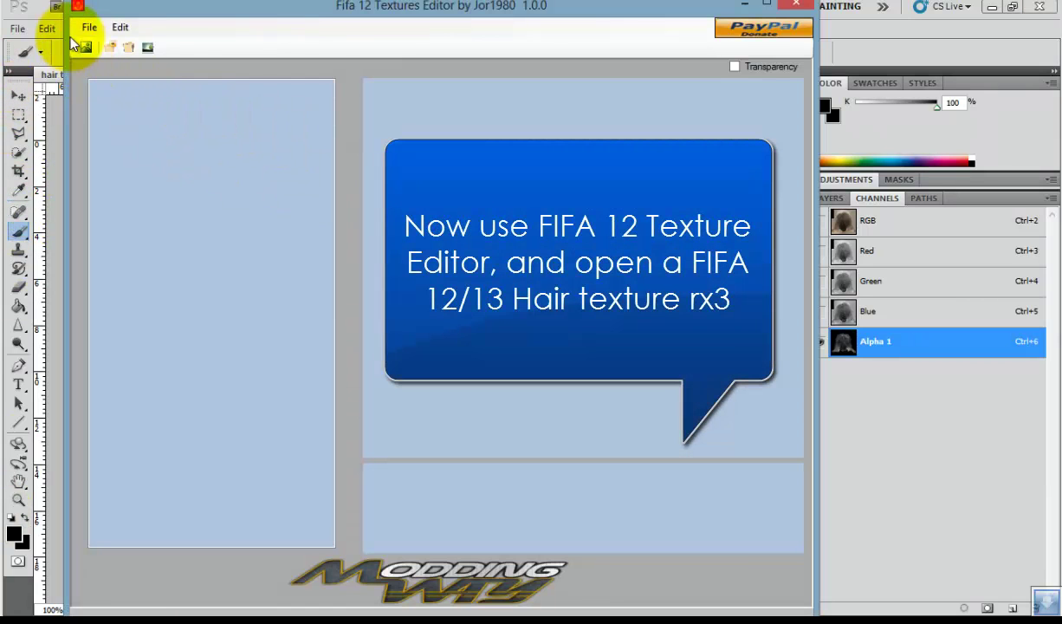
# Step: Load hair_xxxxxx_0_textures.rx3 from the tutorial folder on the Desktop
pyautogui.click(86, 28)
pyautogui.click(102, 57)
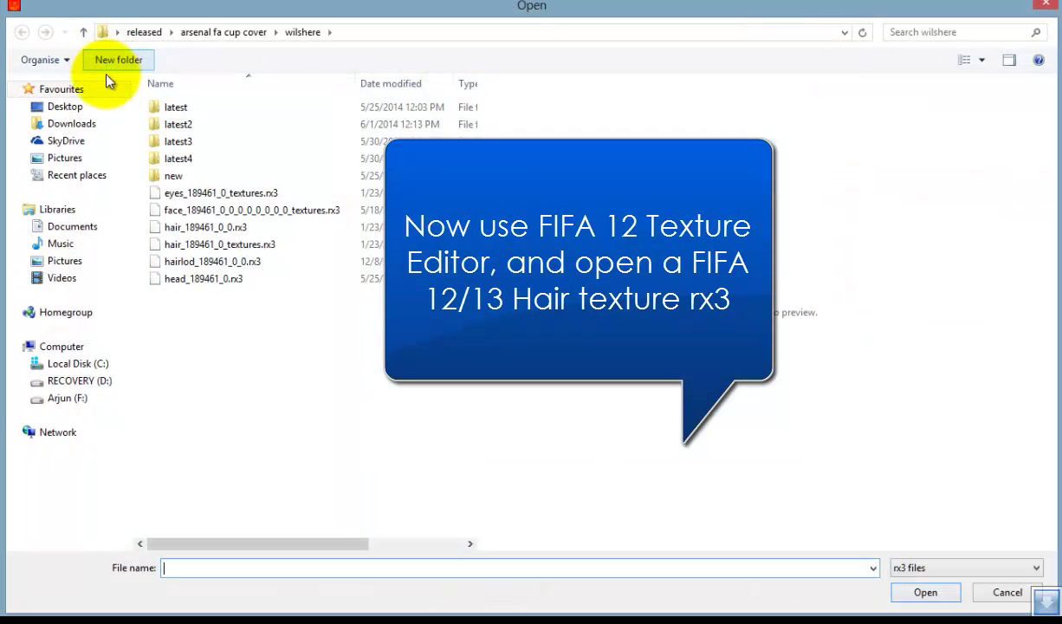
pyautogui.click(82, 106)
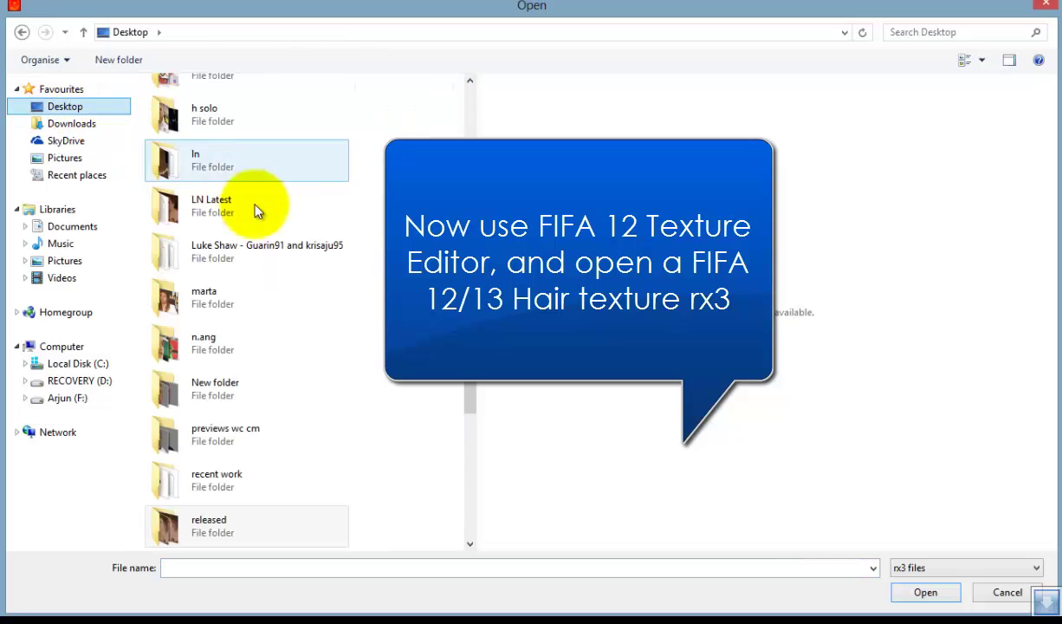
pyautogui.click(299, 438)
pyautogui.scroll(-3, 300, 424)
pyautogui.doubleClick(263, 355)
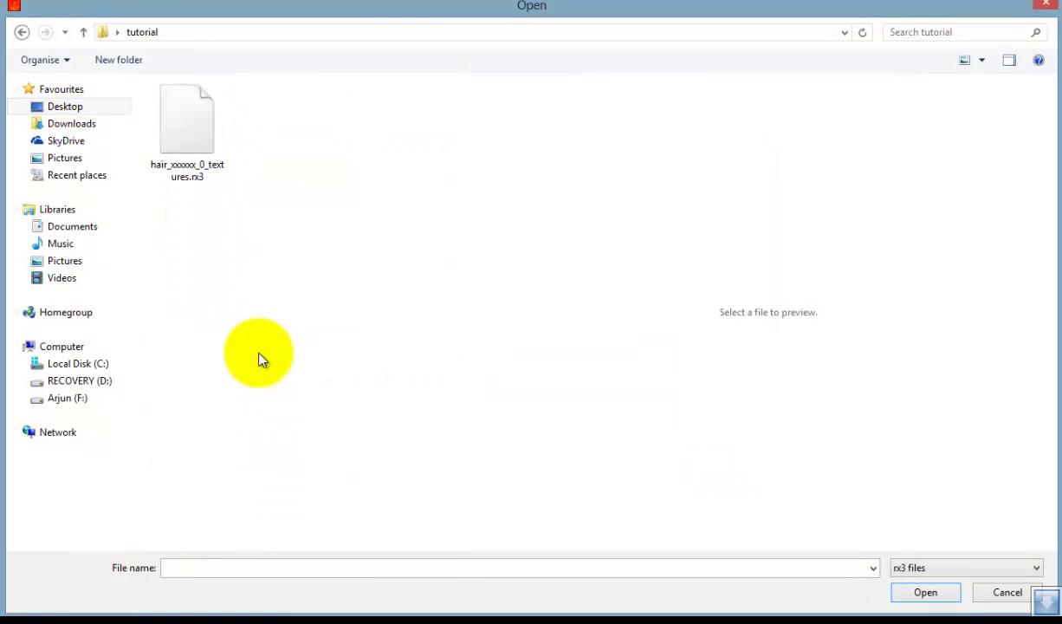
pyautogui.doubleClick(208, 152)
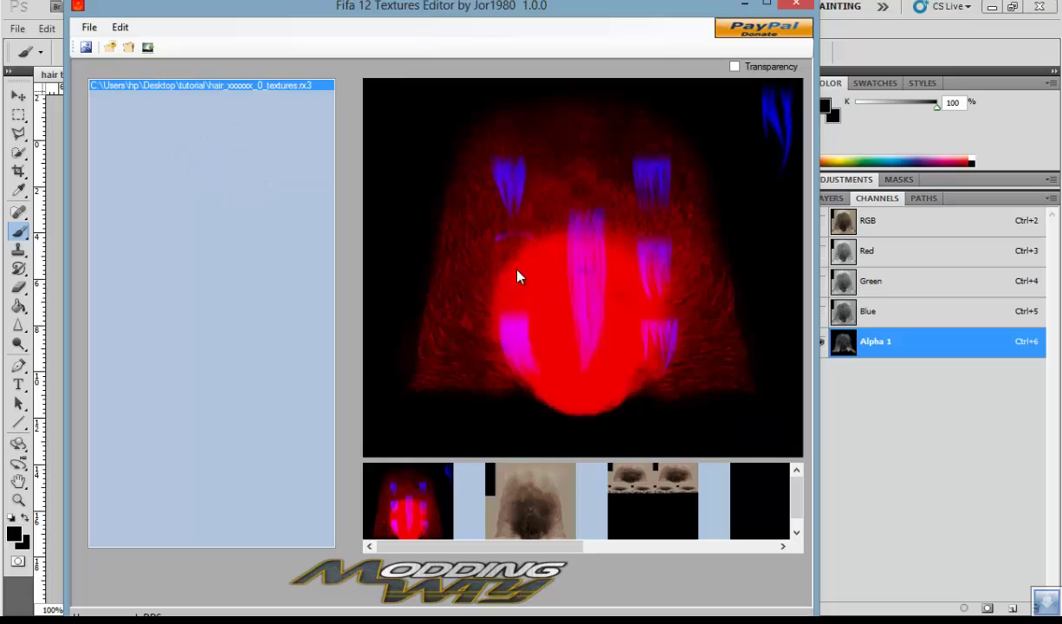
# Step: Import the final alpha png into the rx3's alpha texture slot
pyautogui.click(148, 47)
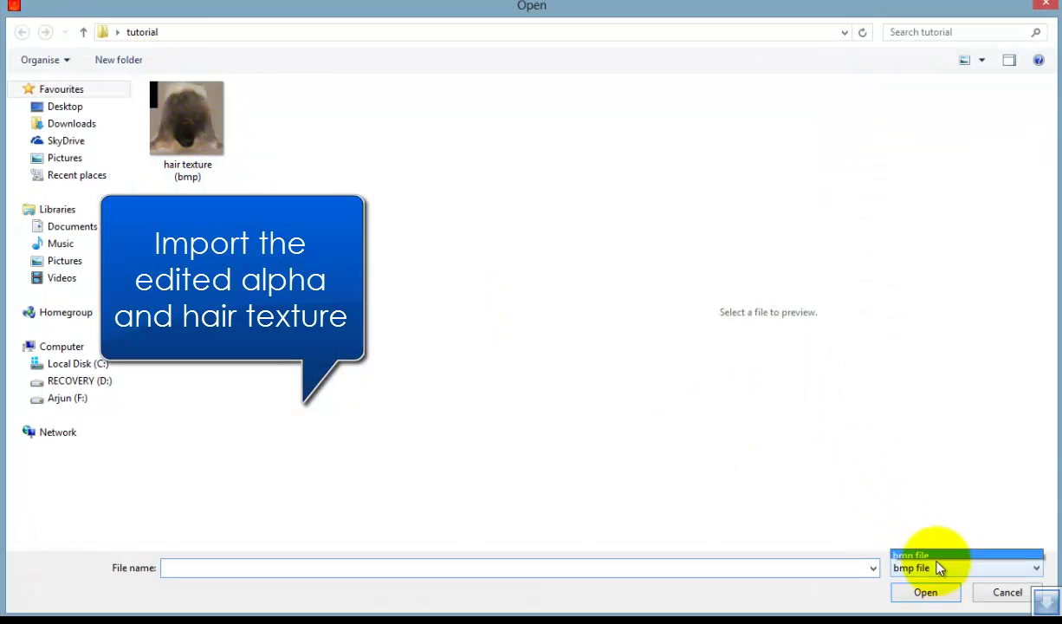
pyautogui.click(900, 473)
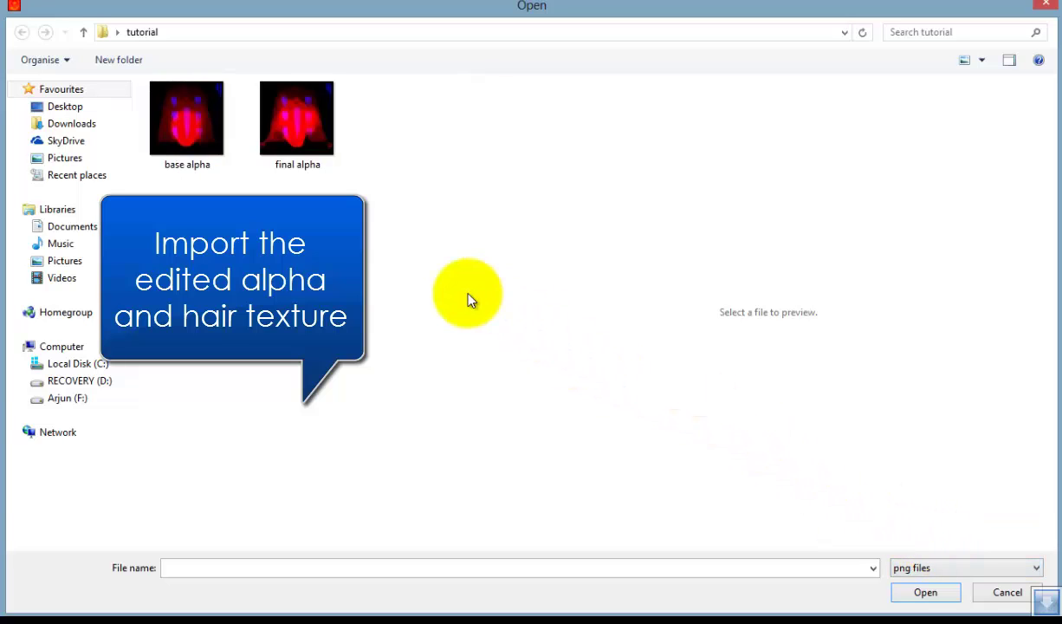
pyautogui.doubleClick(296, 143)
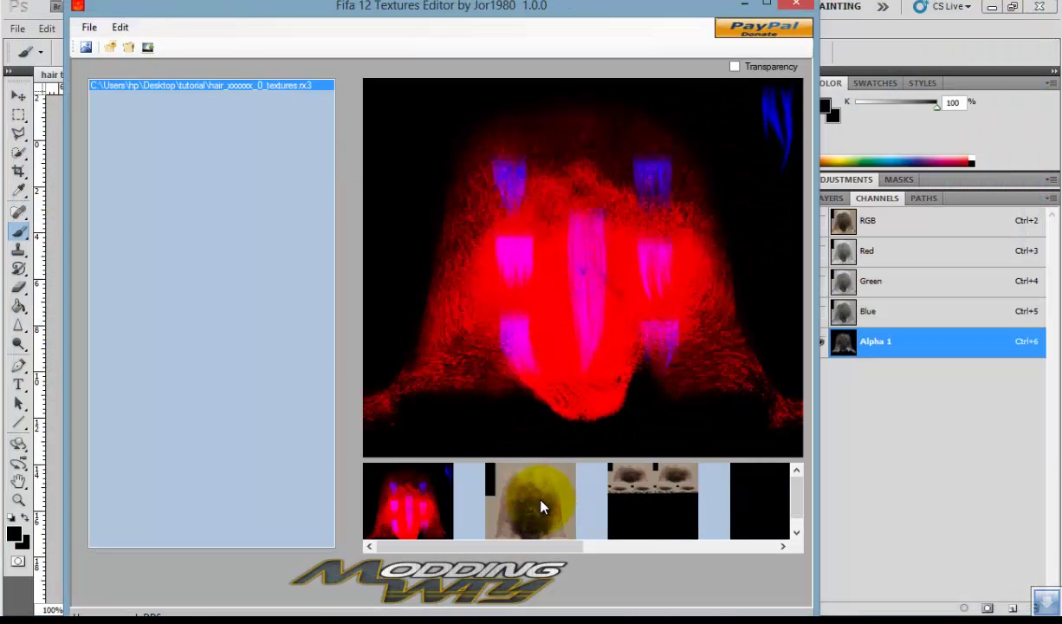
# Step: Replace the hair colour texture with the edited hair texture bmp
pyautogui.click(541, 507)
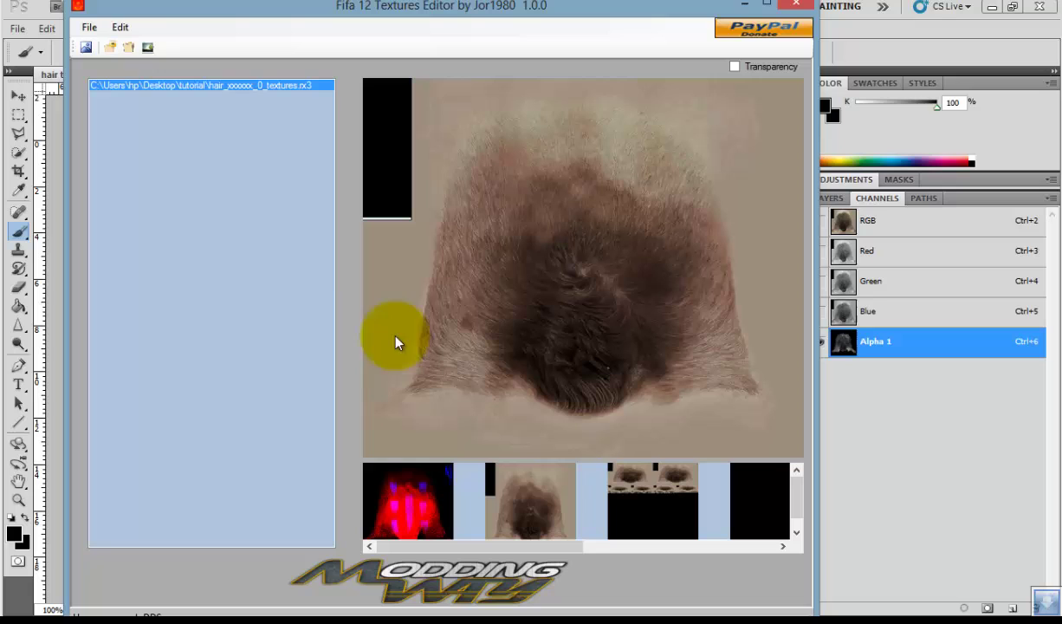
pyautogui.click(148, 46)
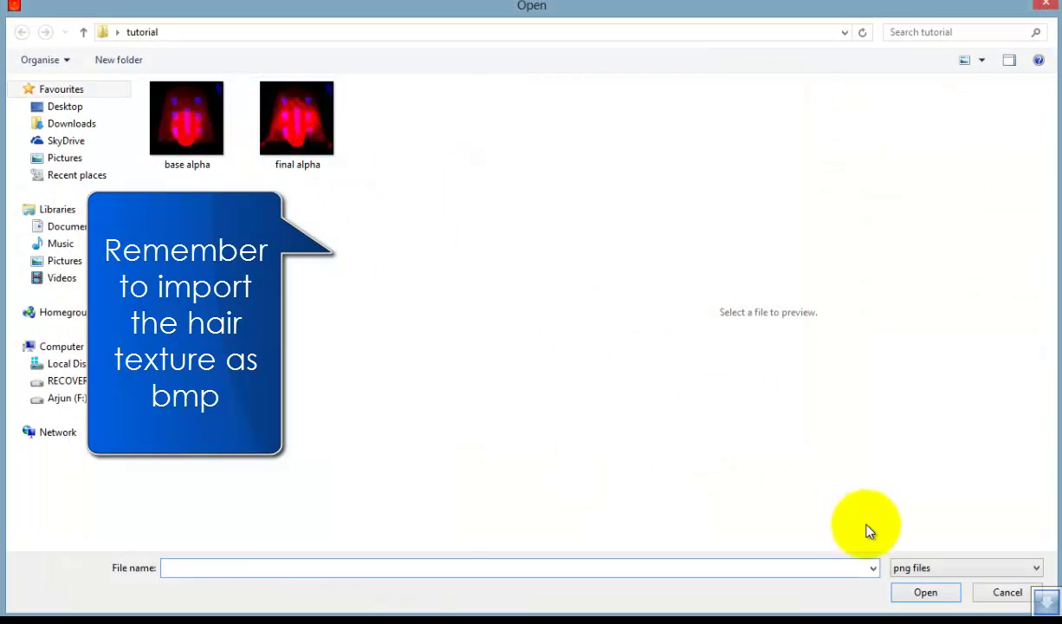
pyautogui.click(944, 568)
pyautogui.click(927, 513)
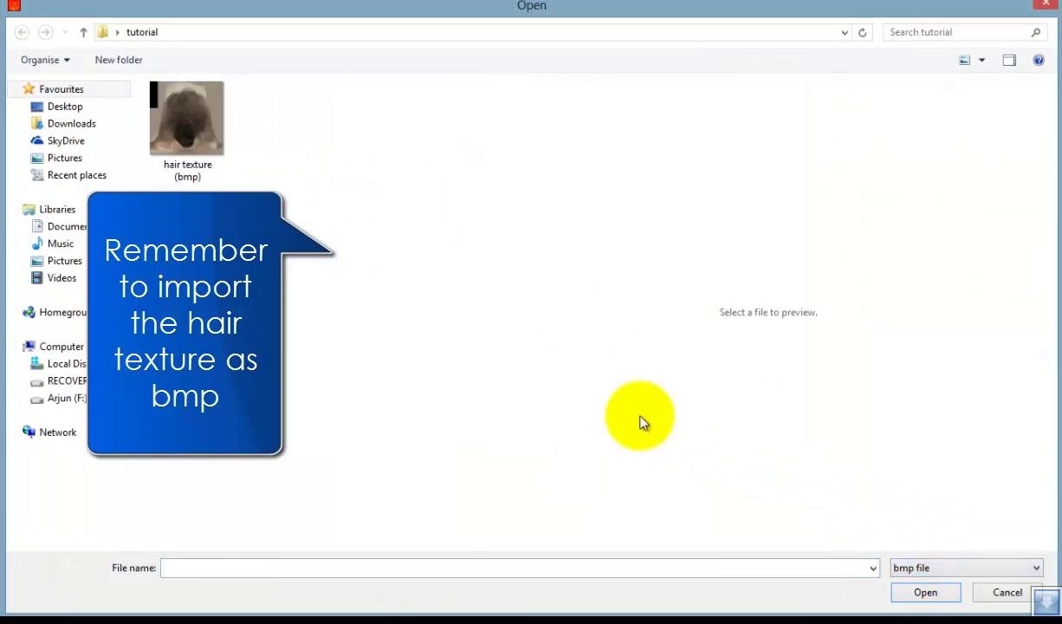
pyautogui.doubleClick(193, 130)
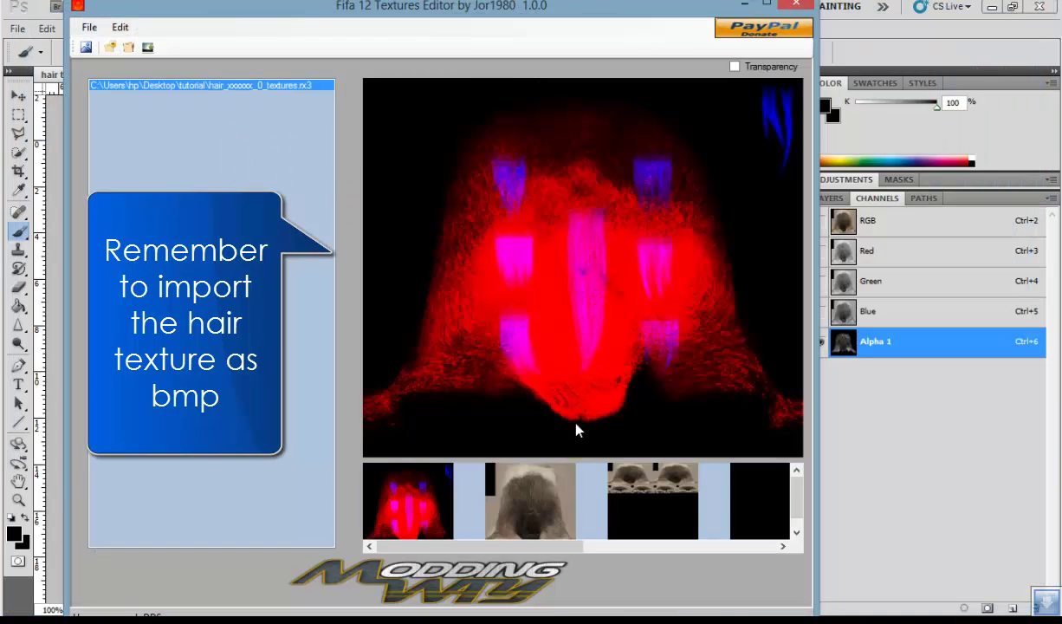
pyautogui.click(552, 482)
# Step: Toggle the transparency preview on and off twice to check the imported hair texture
pyautogui.click(754, 69)
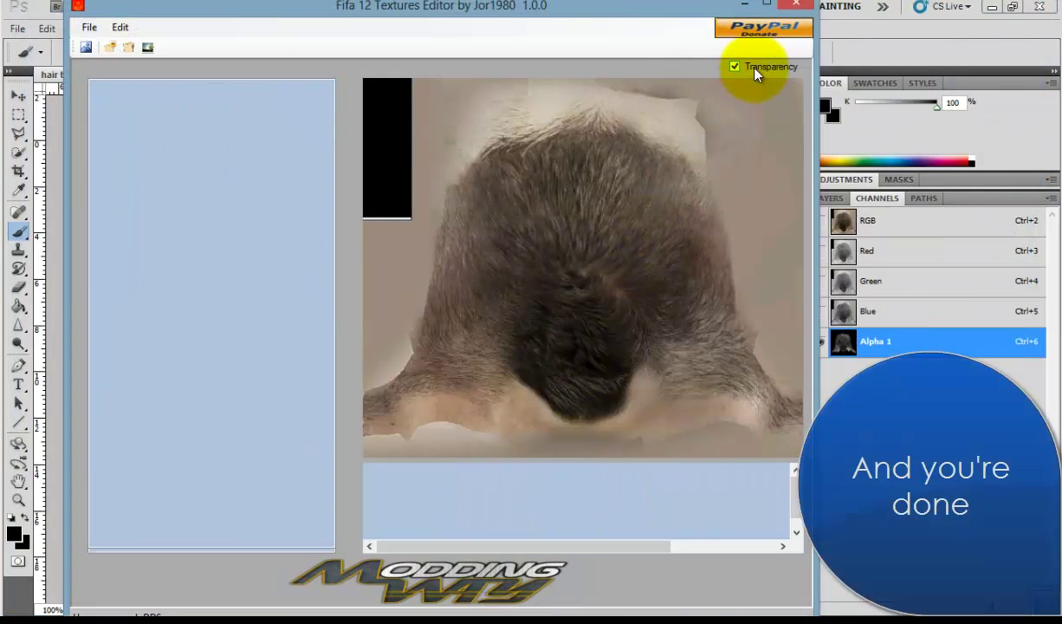
pyautogui.click(754, 69)
pyautogui.click(754, 71)
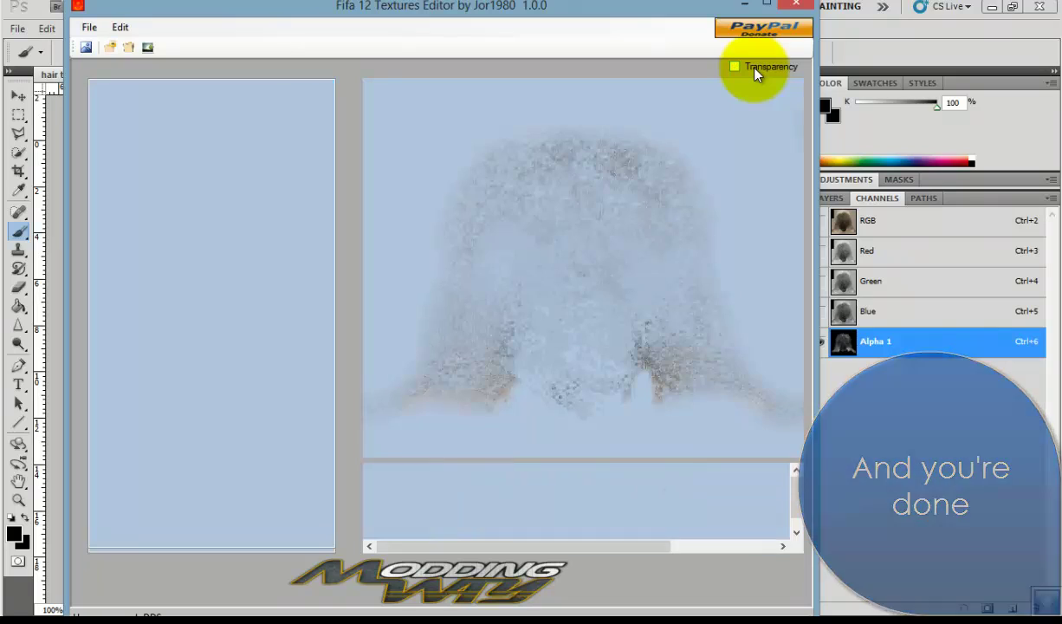
pyautogui.click(755, 71)
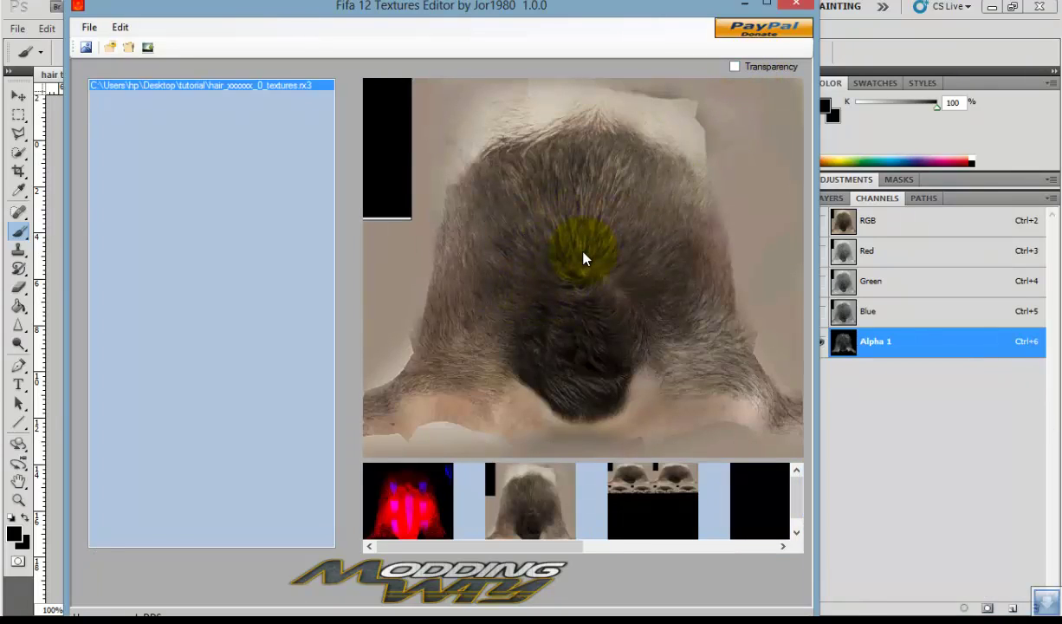